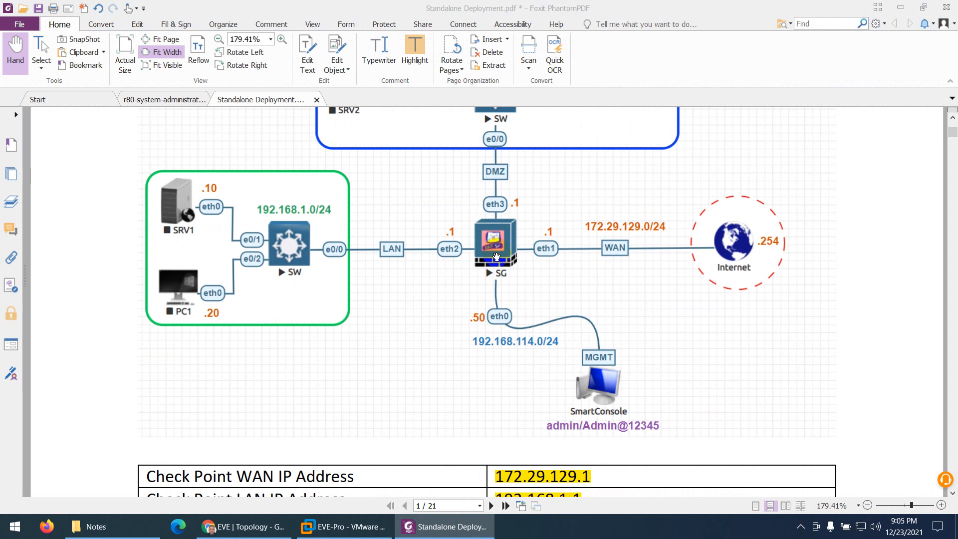
- Review the network diagram and the show interface eth0 instructions in the Standalone Deployment PDF
scroll(496, 257, "down", 15)
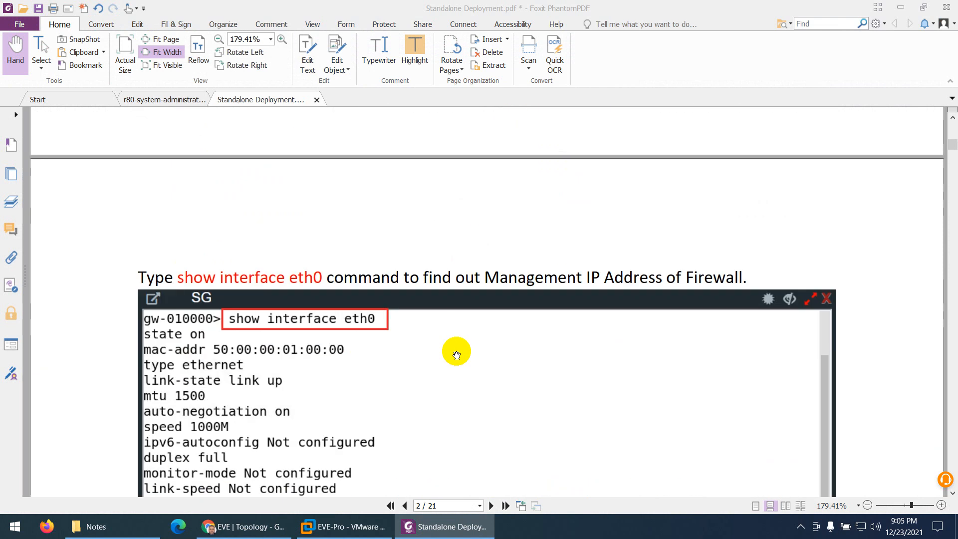
scroll(456, 355, "down", 3)
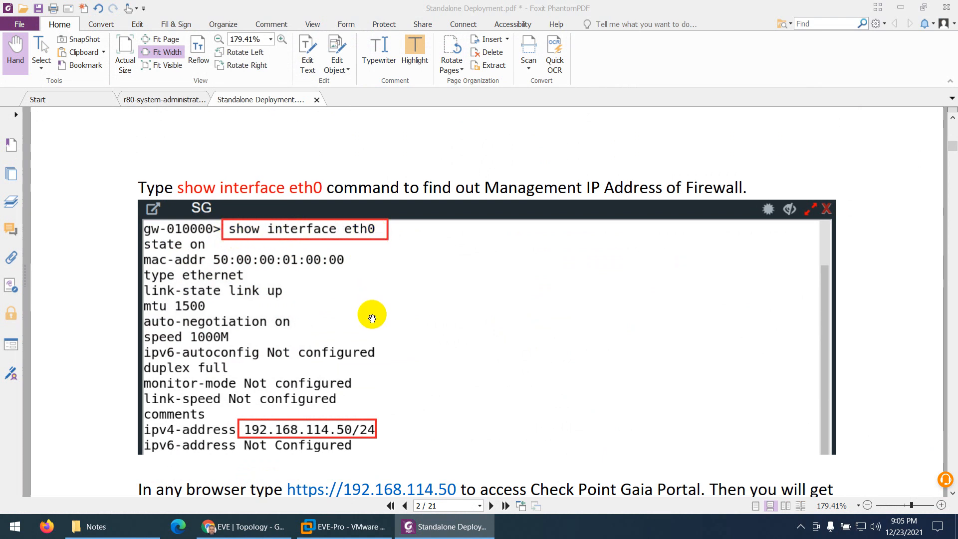
scroll(439, 289, "up", 6)
scroll(478, 250, "up", 8)
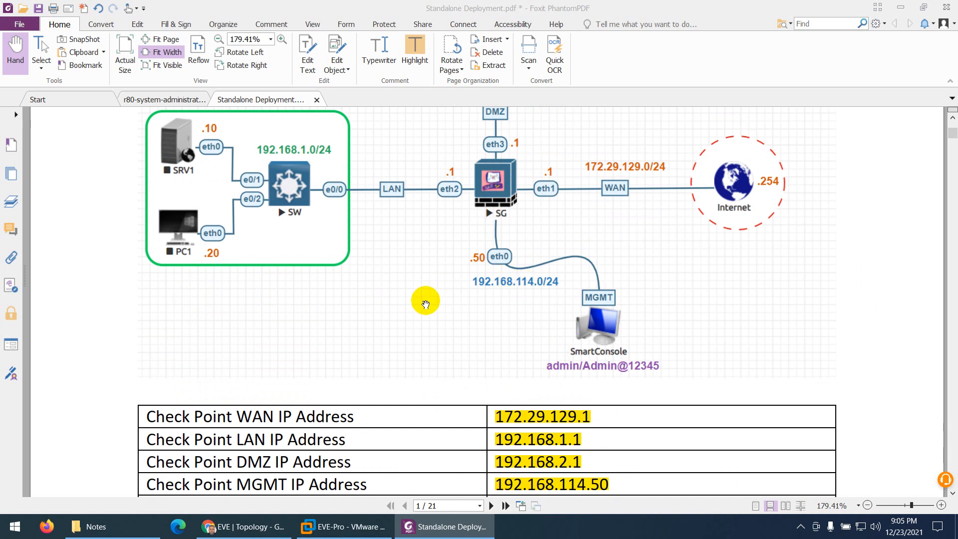
- Switch to the EVE topology in Chrome, open the SG firewall's console and log in as admin with the account password
left_click(254, 529)
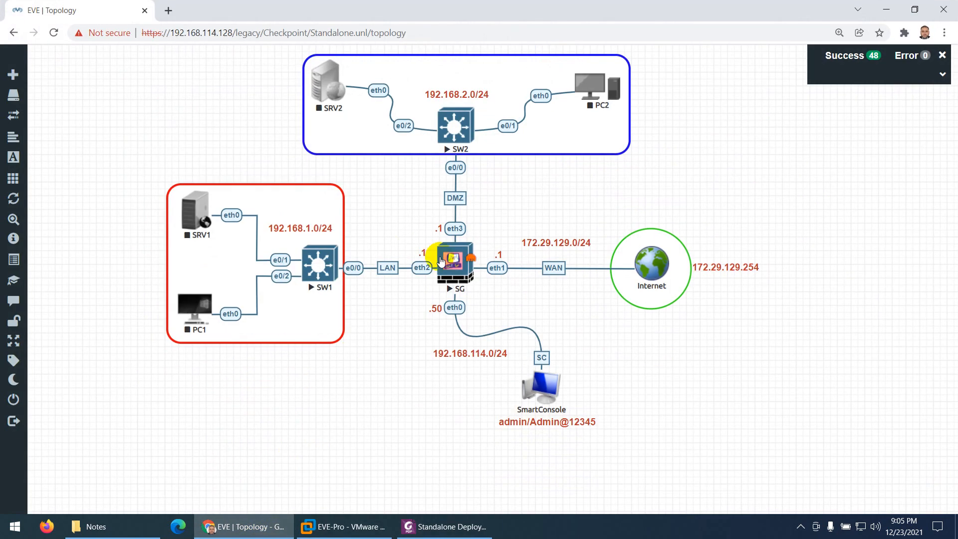
left_click(454, 268)
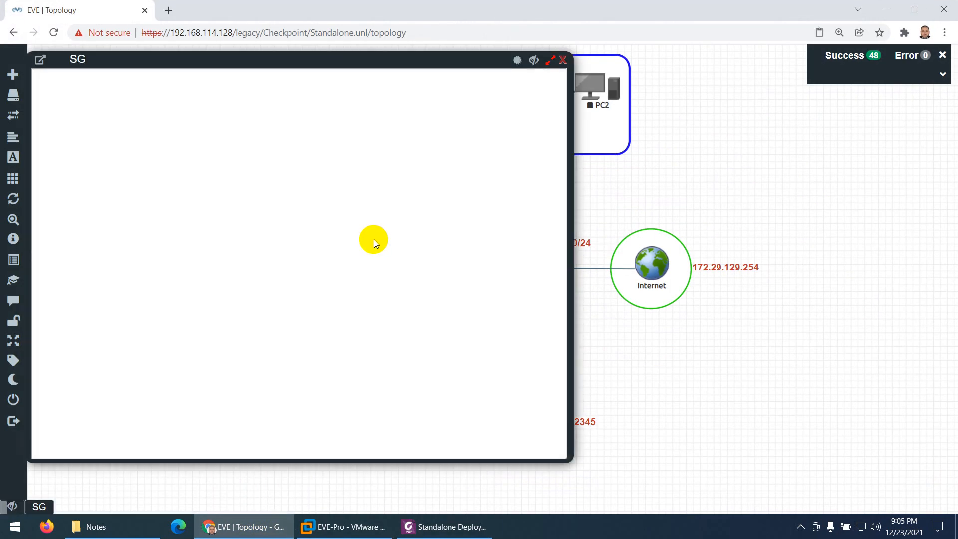
key("Return")
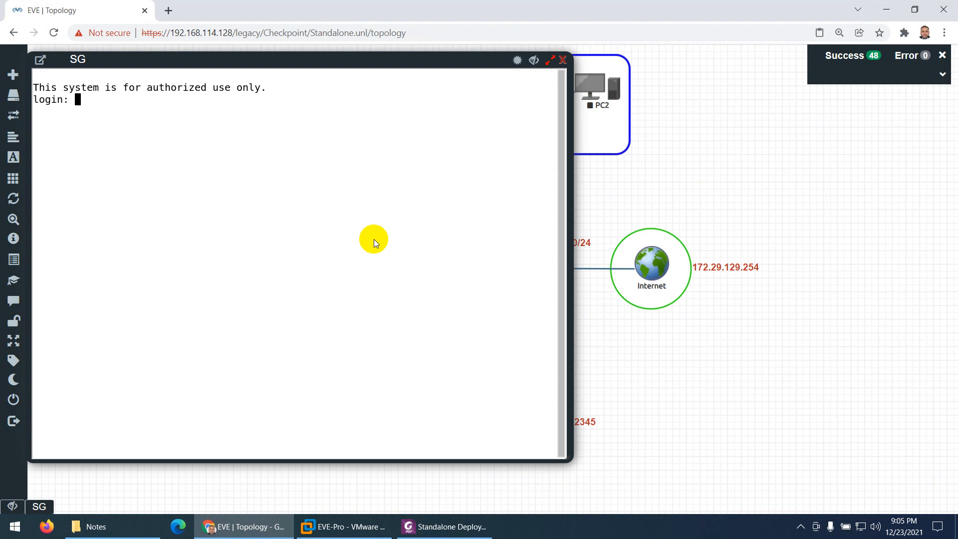
type("admin")
key("Return")
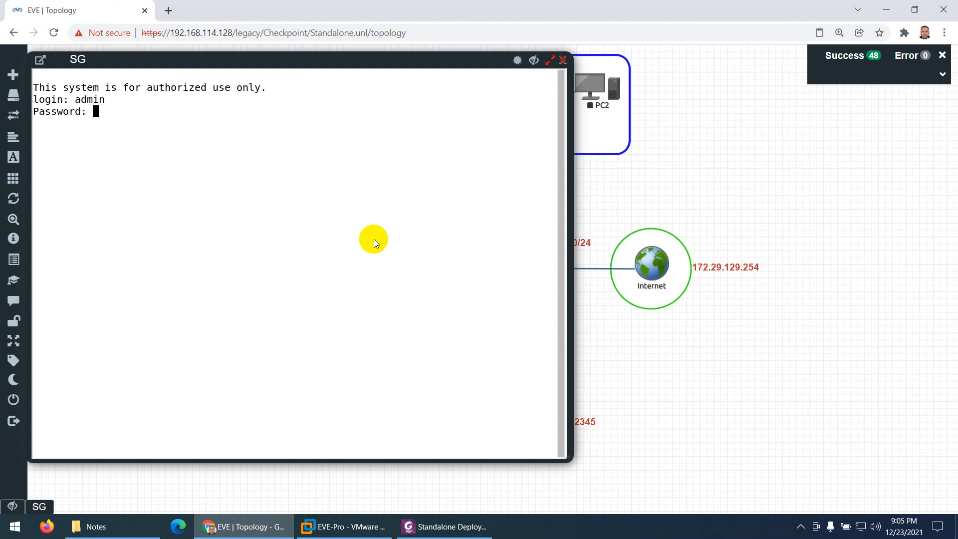
key("Return")
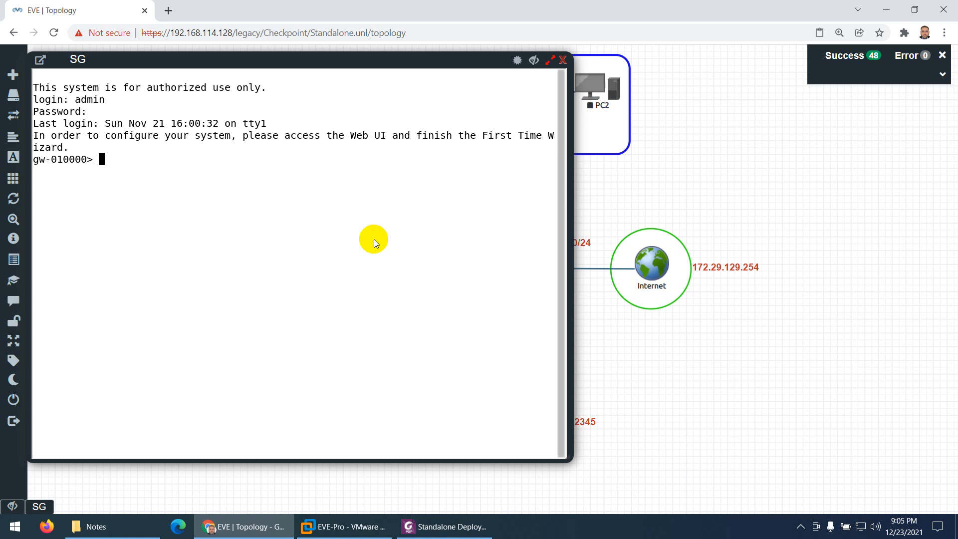
- Run show interface eth0 on the firewall, check its IPv4 address, and close the console
type("show in")
key("Tab")
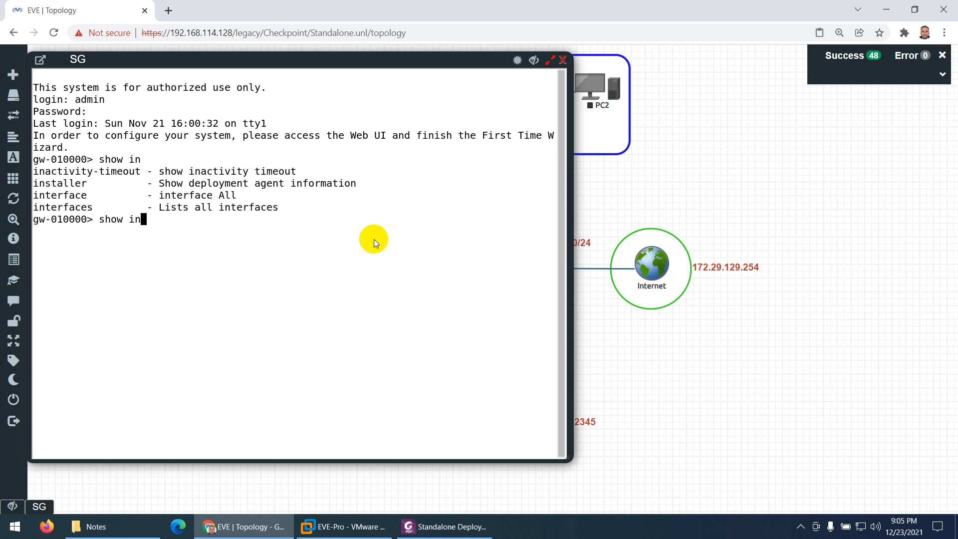
type("t")
key("Tab")
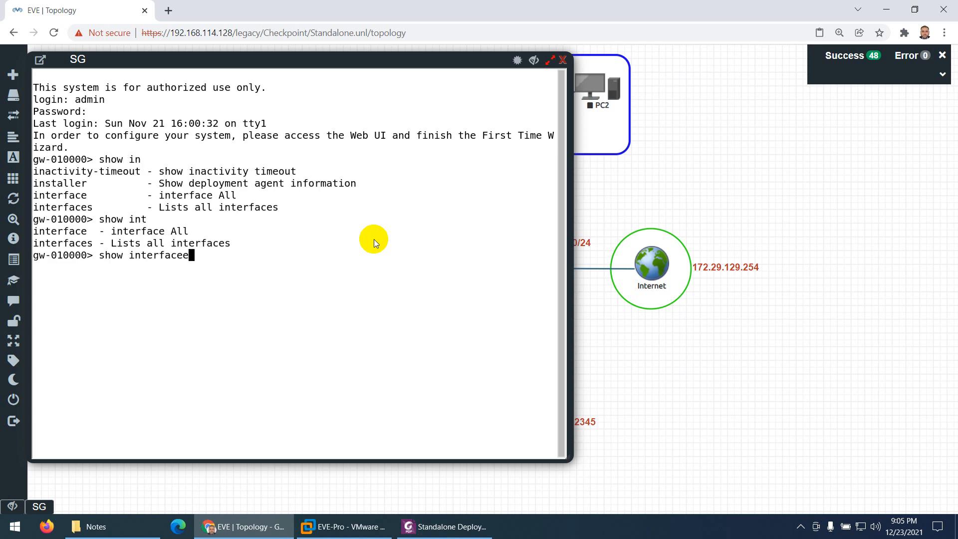
type("eth")
key("Tab")
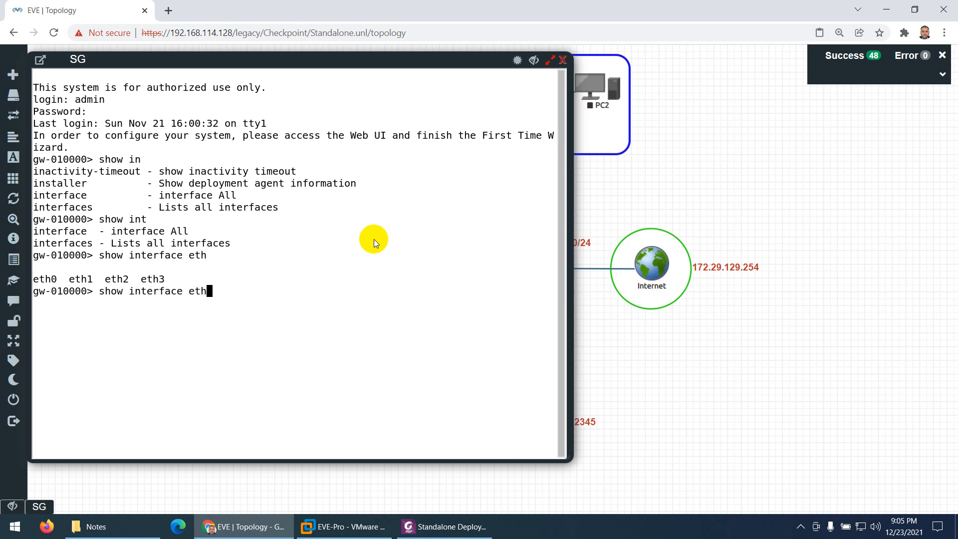
type("0")
key("Return")
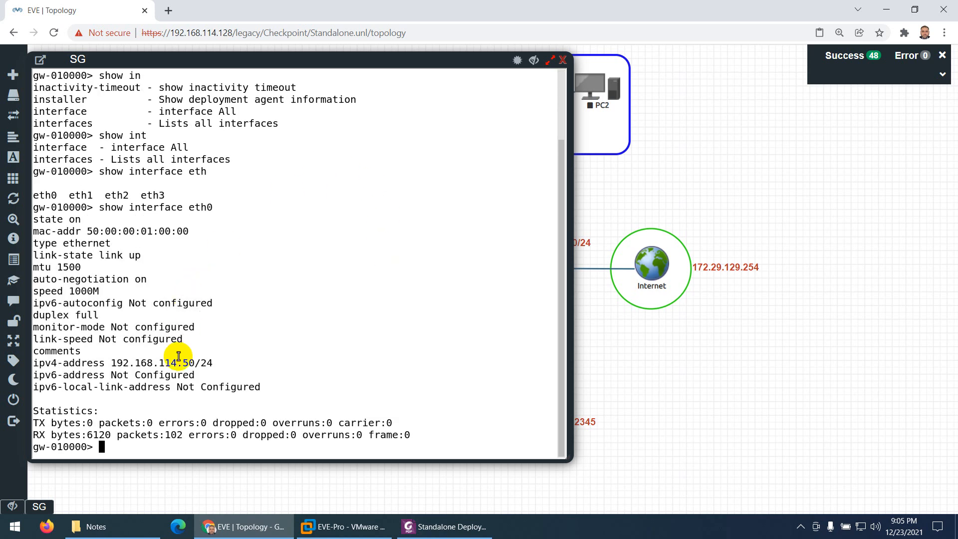
left_click_drag(197, 364, 115, 364)
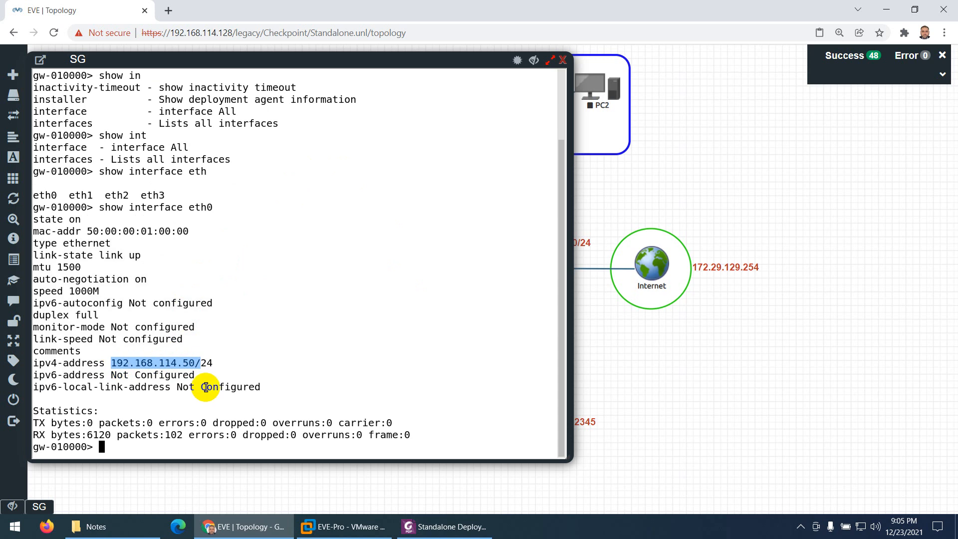
left_click(563, 59)
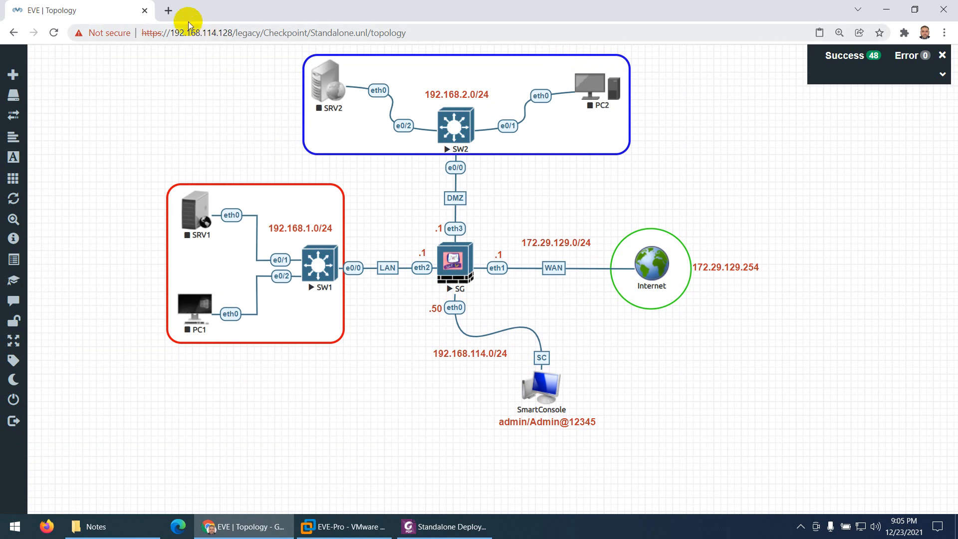
left_click(168, 11)
type("ht")
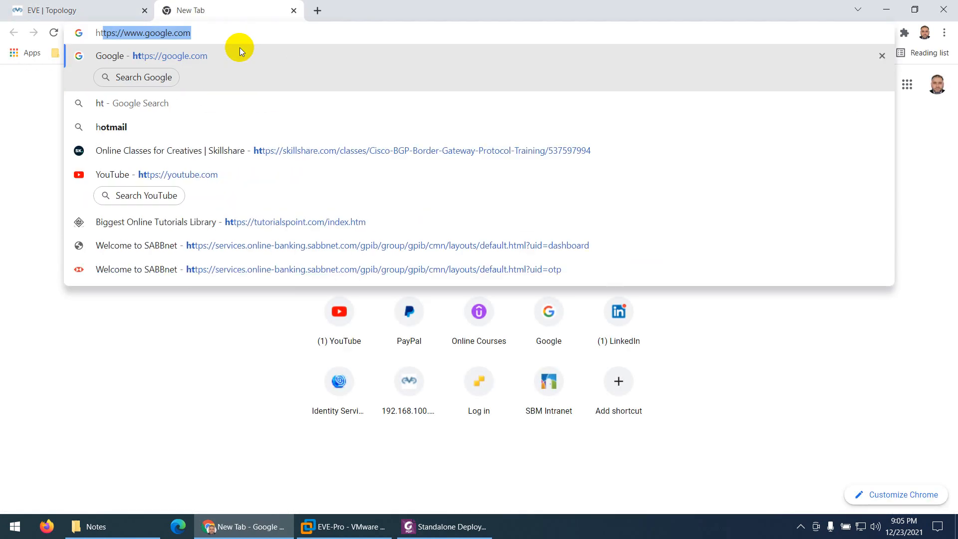
type("tps")
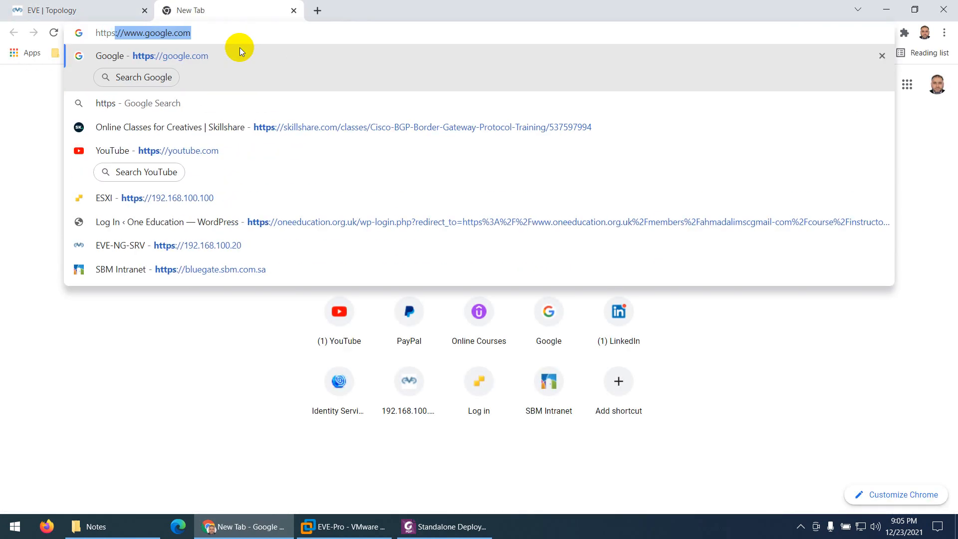
type("://192.168.114.50/")
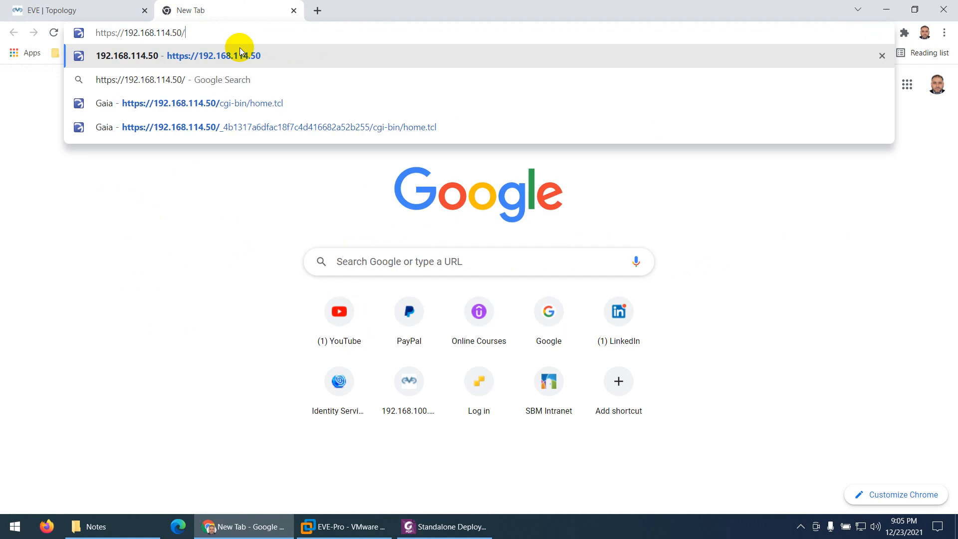
key("Return")
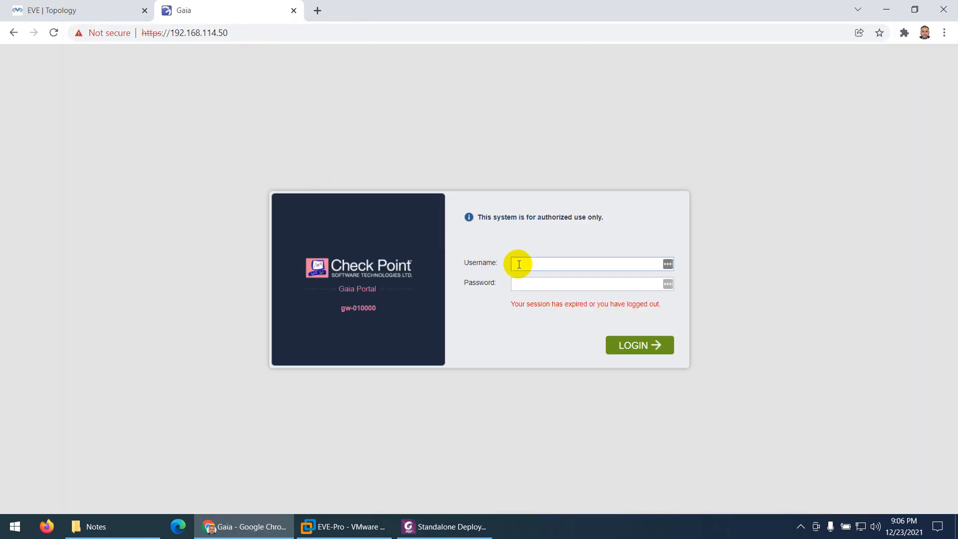
- Log in to the Gaia Portal as admin with the account password
left_click(518, 280)
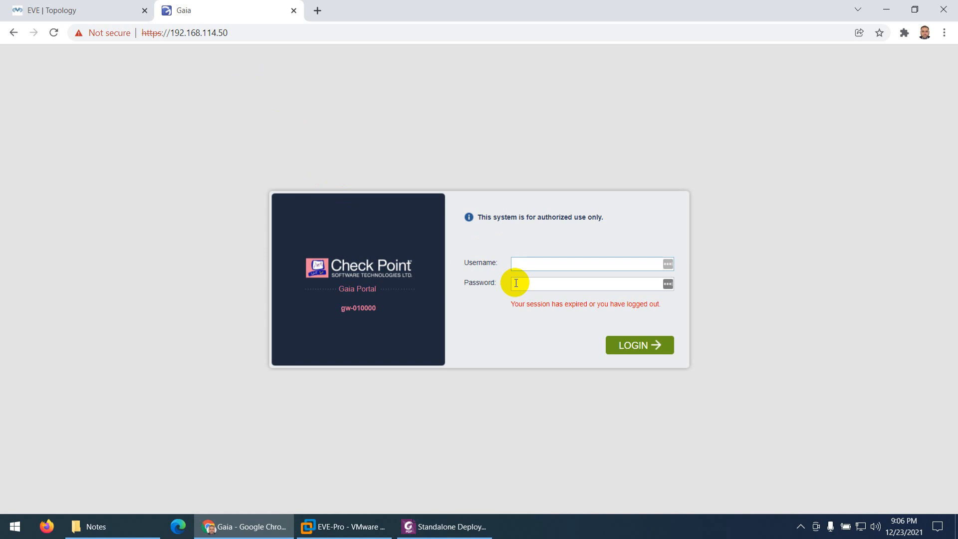
type("admin")
key("Tab")
key("Return")
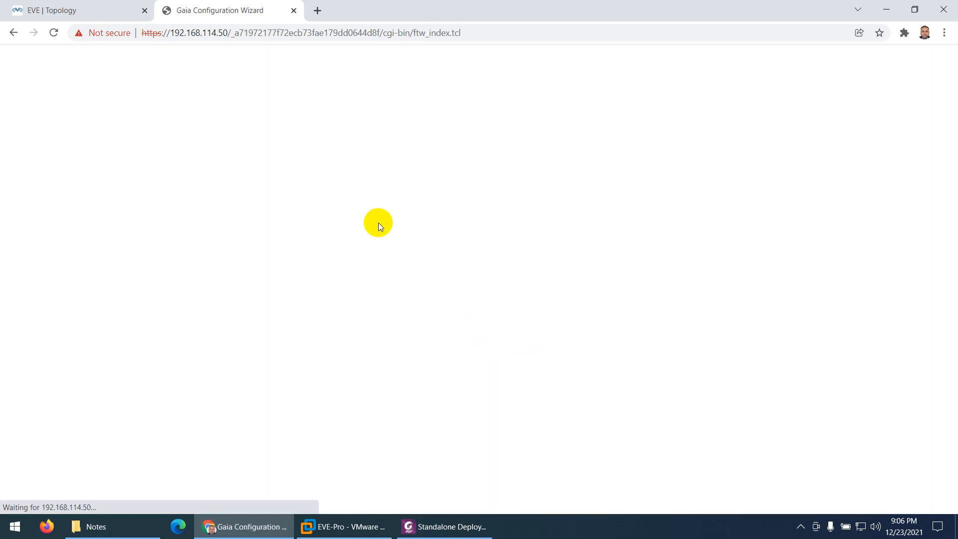
- Decline saving the portal login in LastPass and continue past the First Time Configuration Wizard's welcome page
left_click(108, 9)
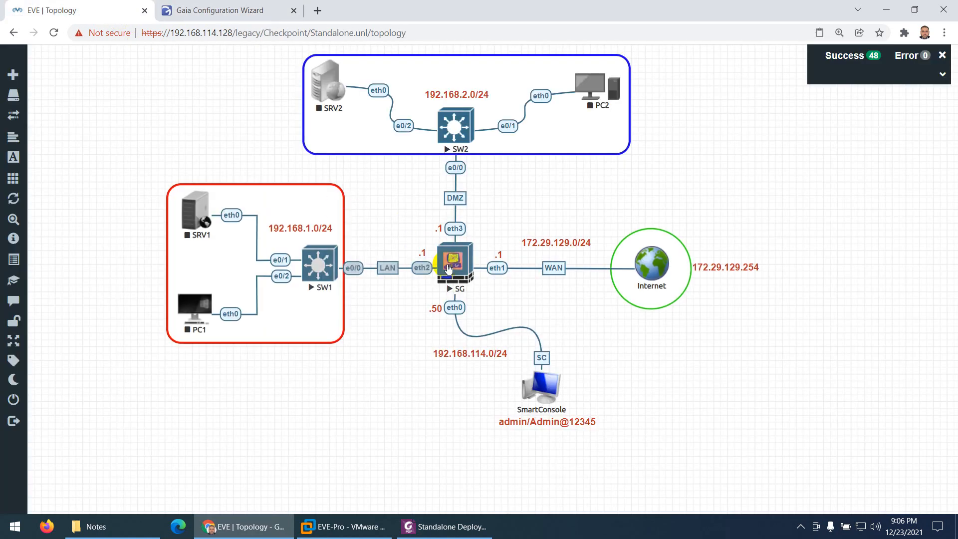
left_click(170, 8)
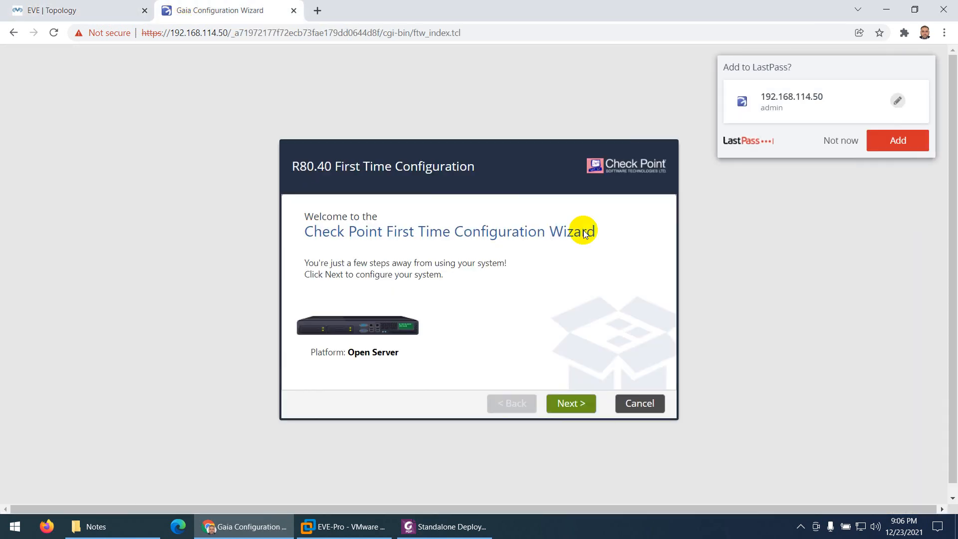
left_click(841, 141)
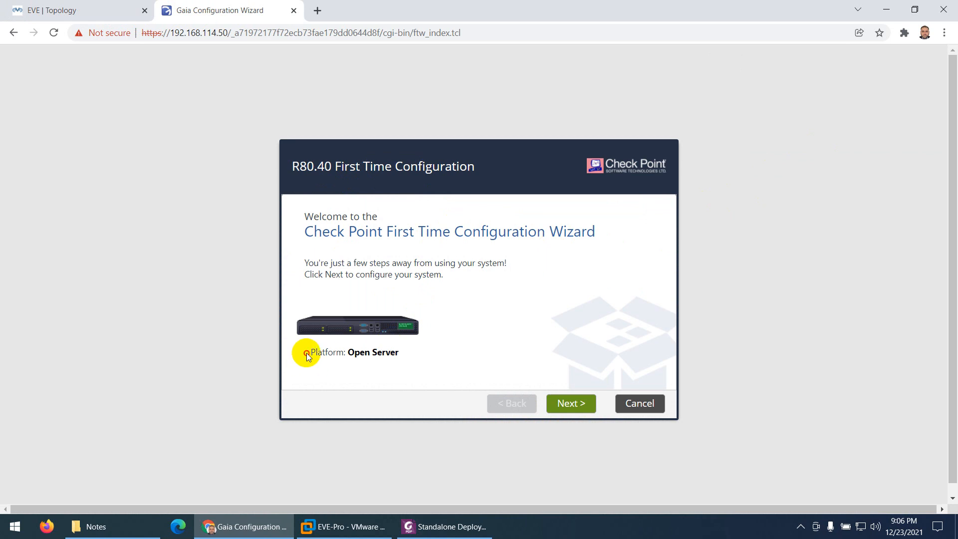
left_click_drag(306, 353, 397, 360)
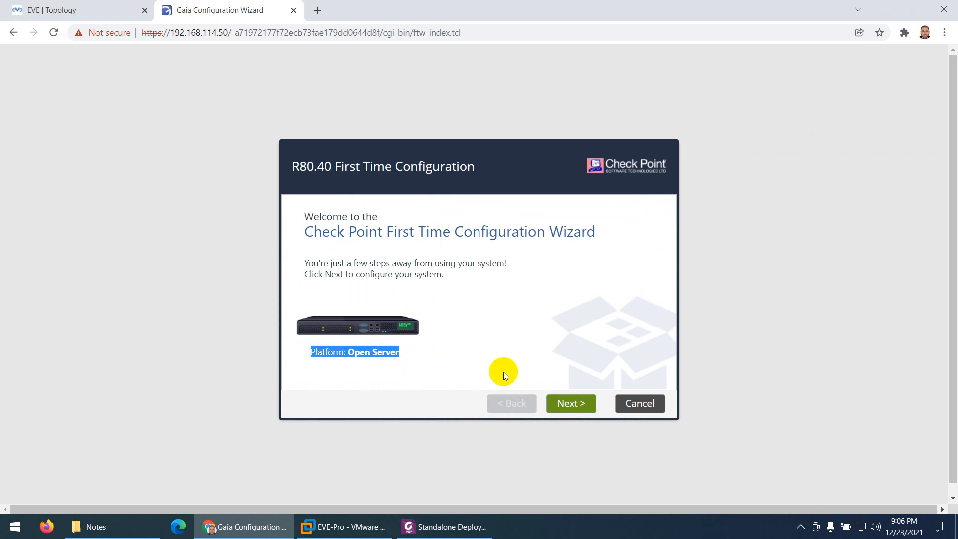
left_click(570, 402)
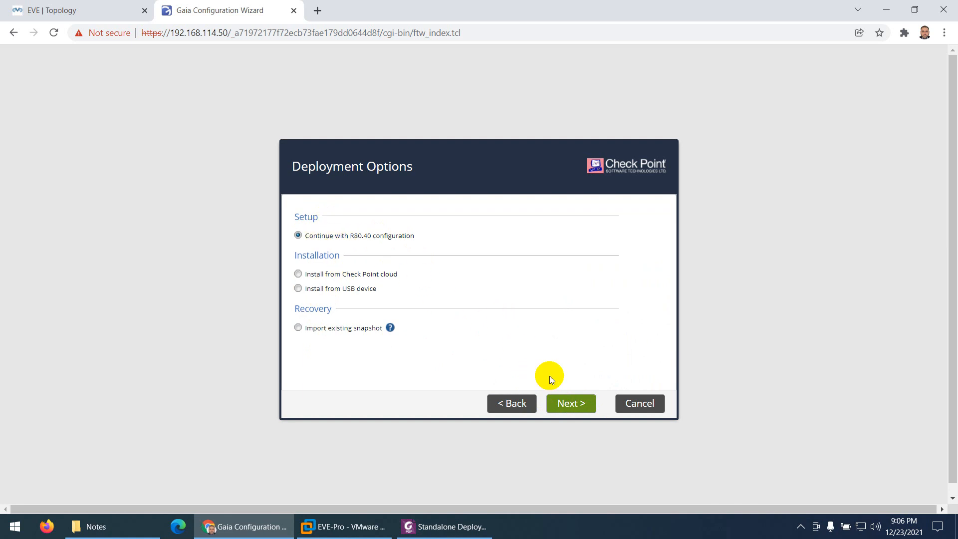
- Continue with the R80.40 configuration, accepting the preset eth0 management connection and leaving the eth1 Internet connection off
left_click(572, 405)
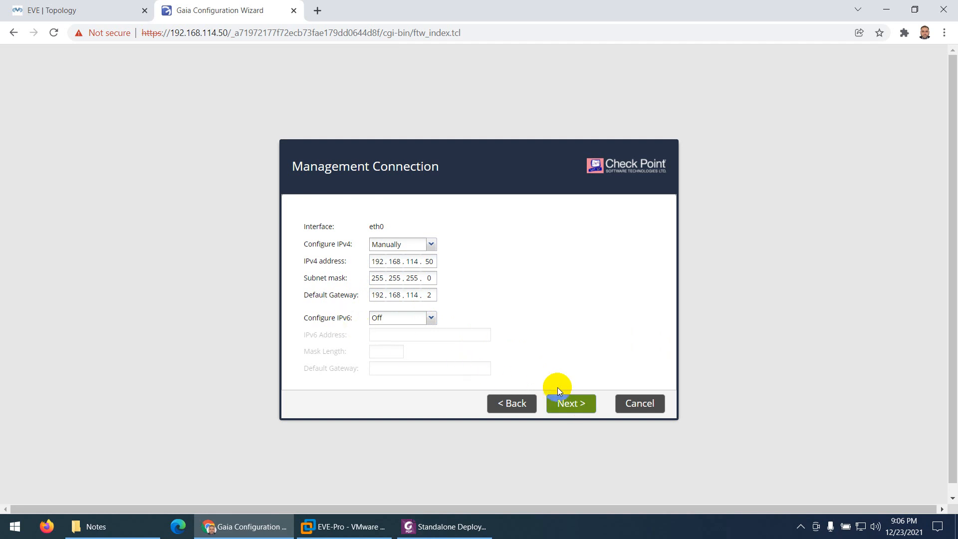
left_click(564, 400)
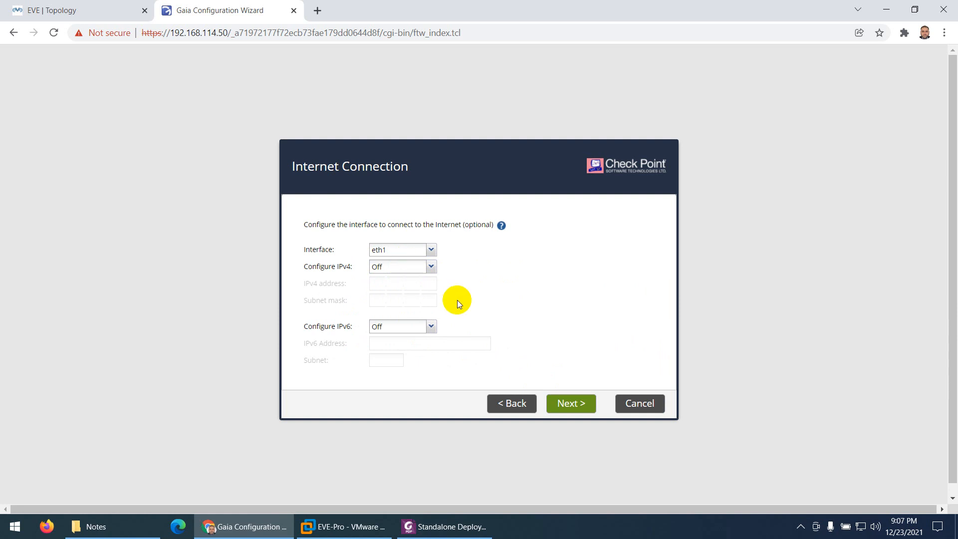
left_click(573, 407)
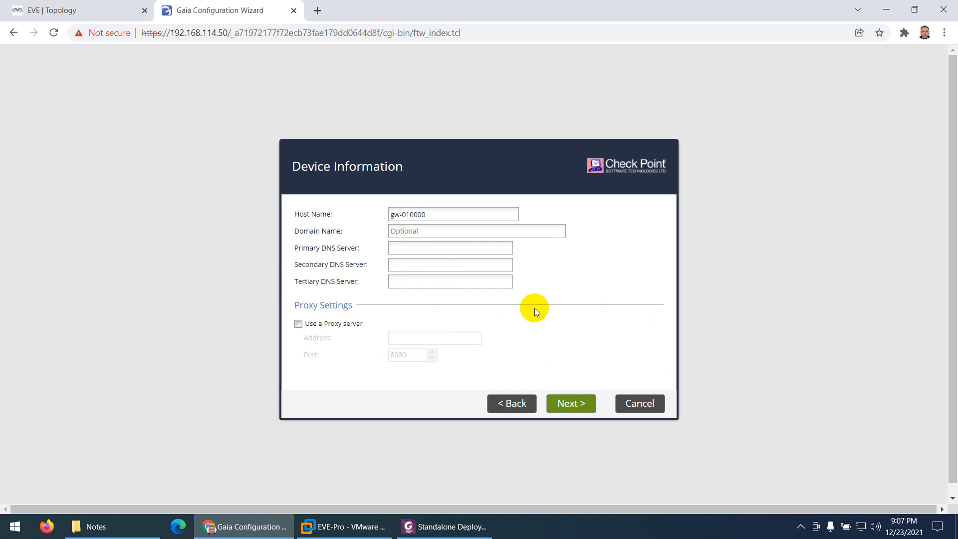
- Set the device's host name to GW-SMS
left_click_drag(442, 214, 379, 214)
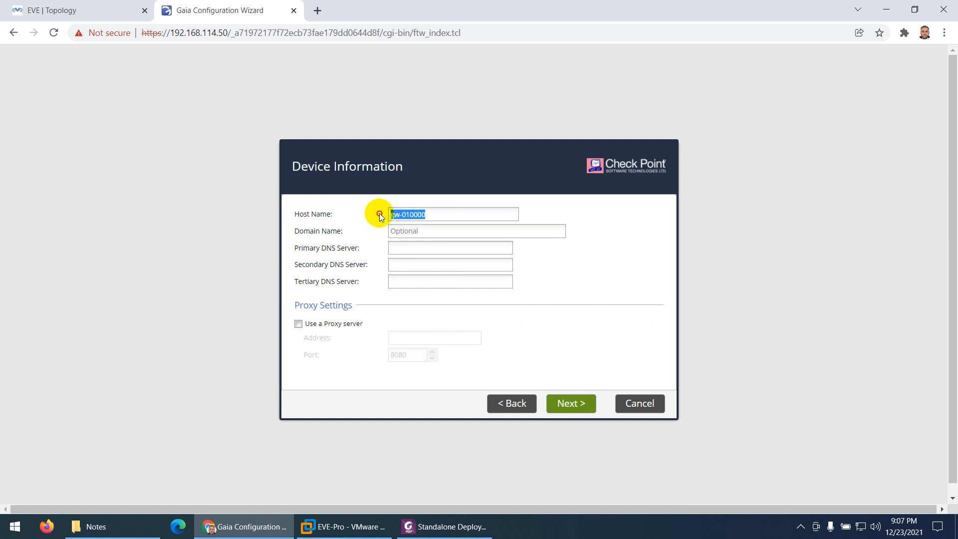
type("GW-SMC")
key("BackSpace")
type("S")
- Set the primary, secondary and tertiary DNS servers to 8.8.8.8, 4.2.2.2 and 172.29.129.254, and proceed to the date and time settings
left_click(397, 249)
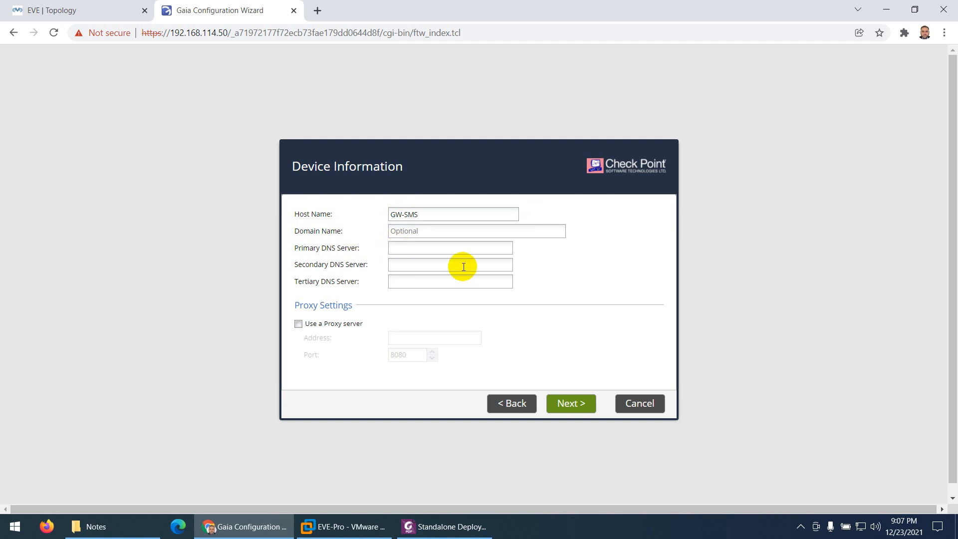
type("8.8.8.8")
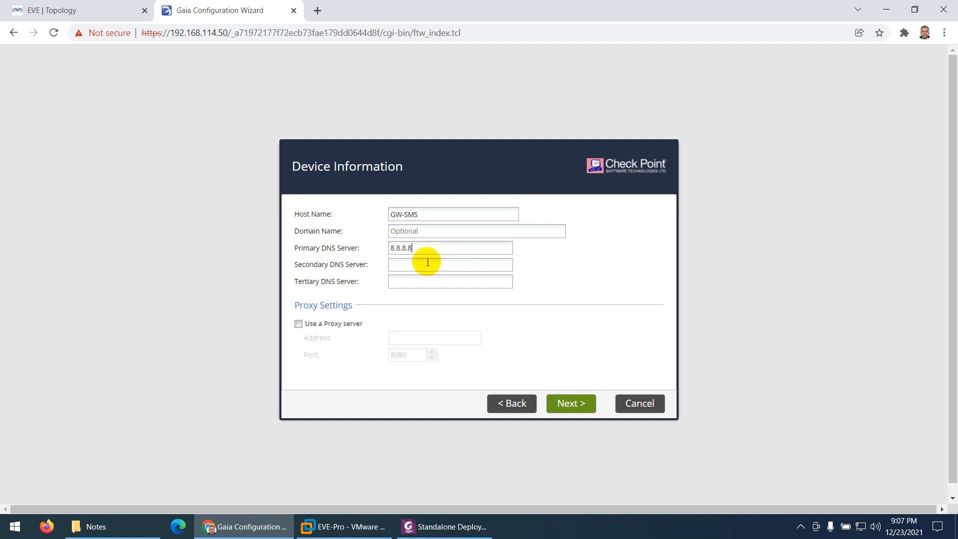
left_click(428, 261)
type("4.2.2.2")
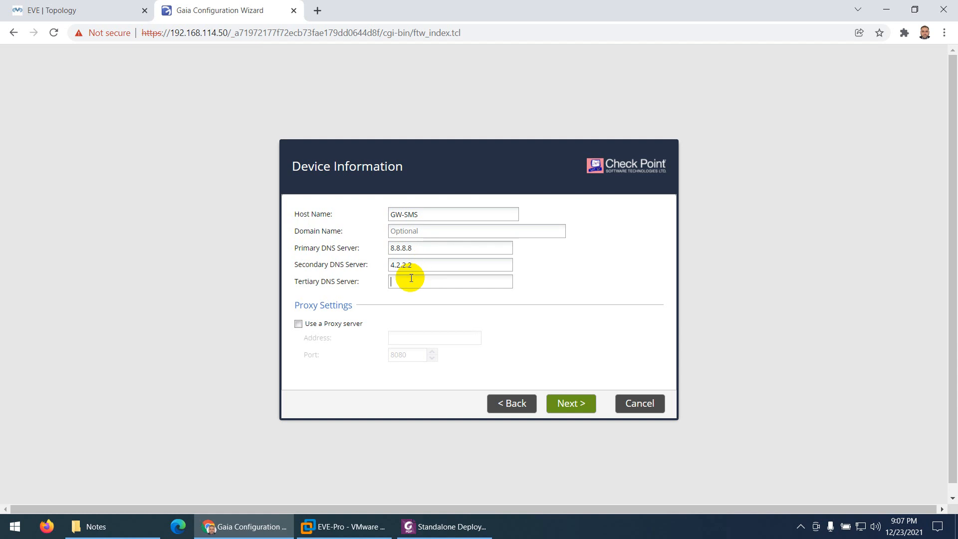
left_click(411, 278)
type("17")
type("2.1")
type("2")
type("9.129")
type(".254")
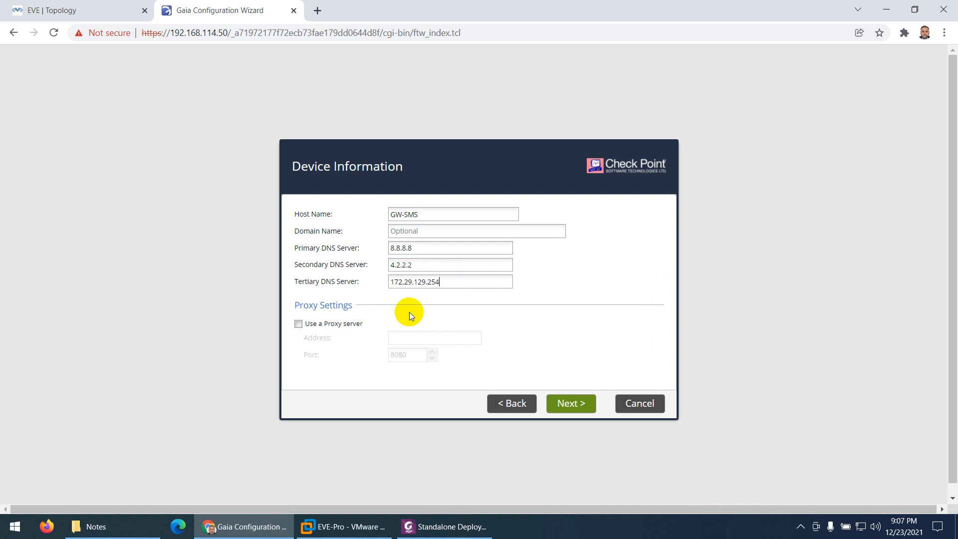
left_click(571, 408)
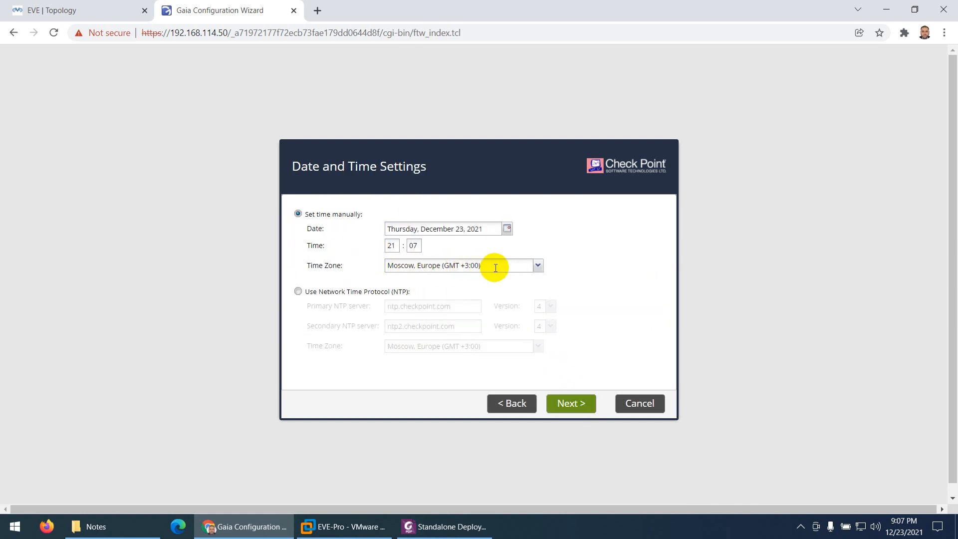
- Set the manual time zone to Riyadh, Asia (GMT +3:00) and proceed to the installation type
left_click(538, 267)
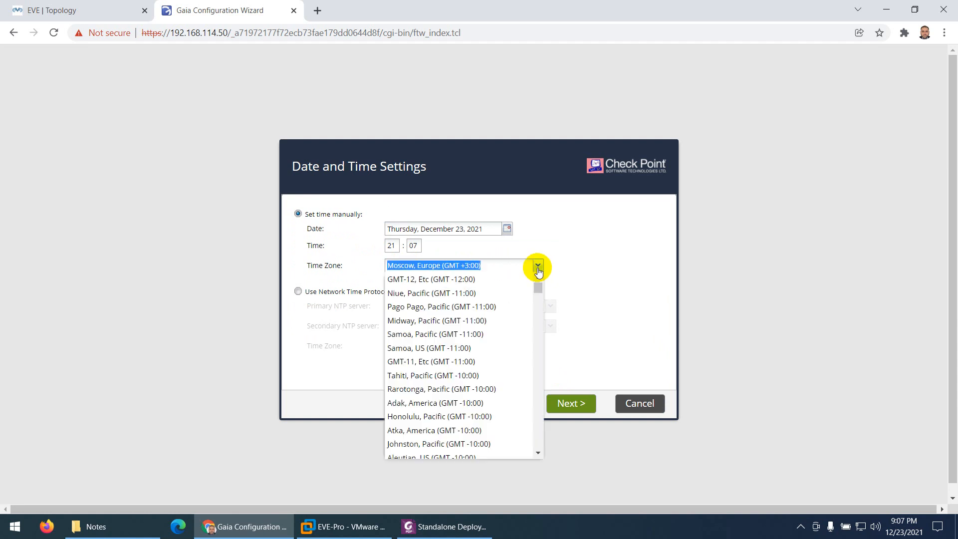
type("s")
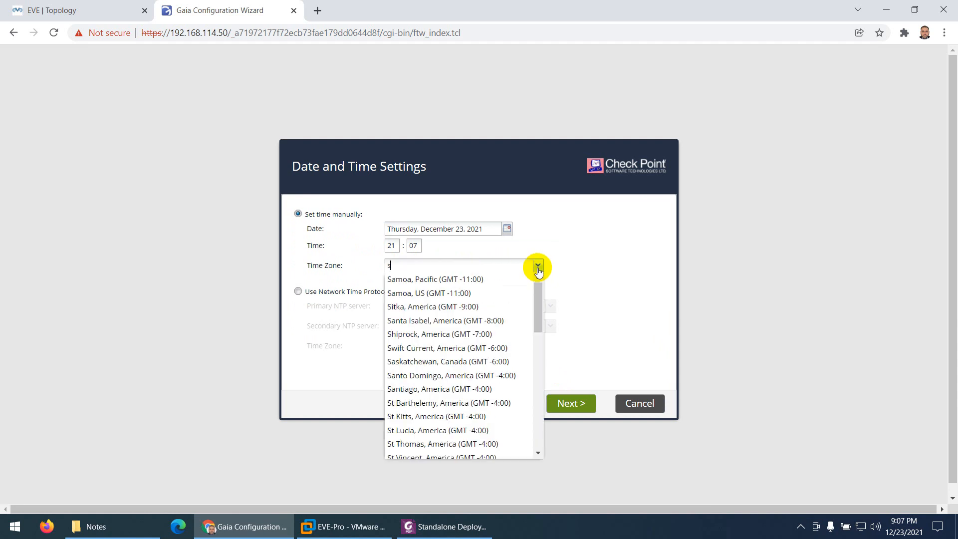
key("BackSpace")
key("BackSpace")
type("rica (GMT -5:00")
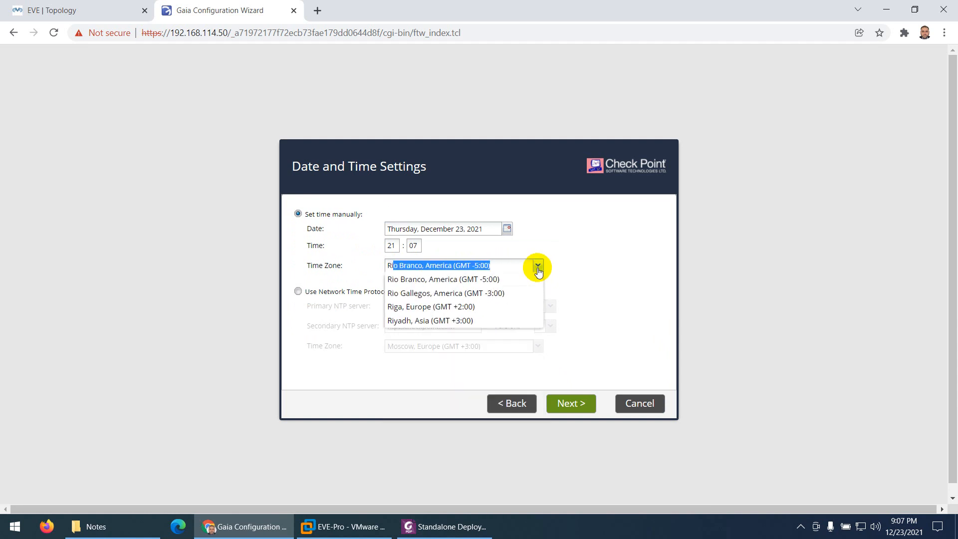
key("BackSpace")
type("y")
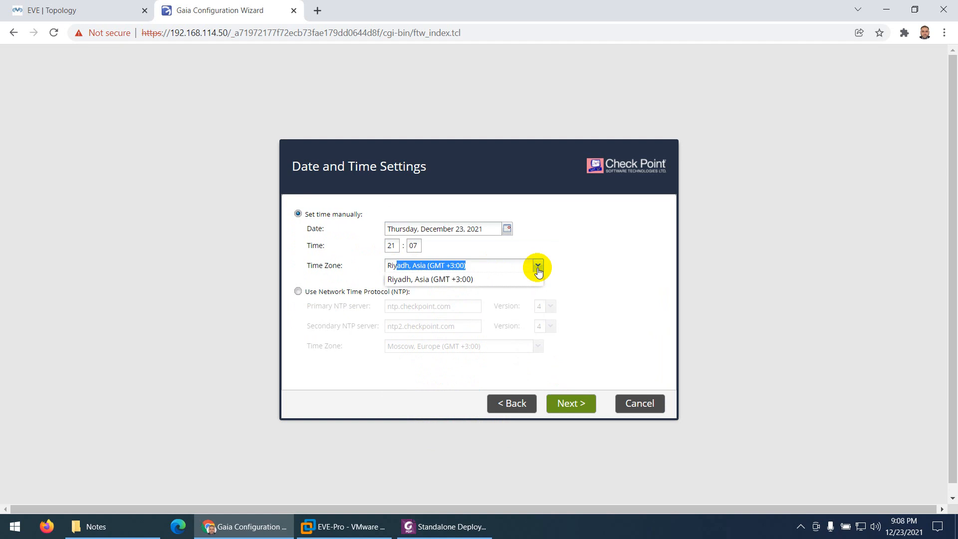
left_click(429, 279)
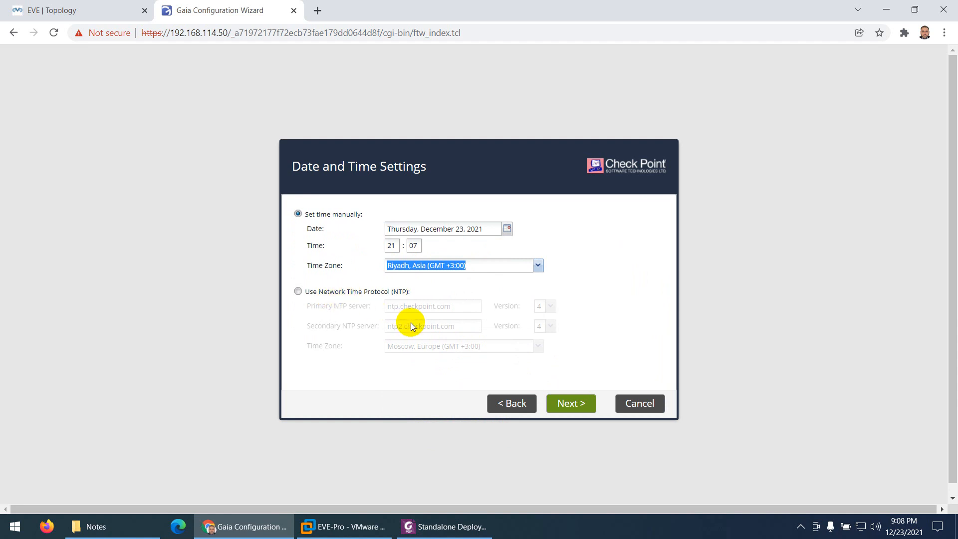
left_click(573, 402)
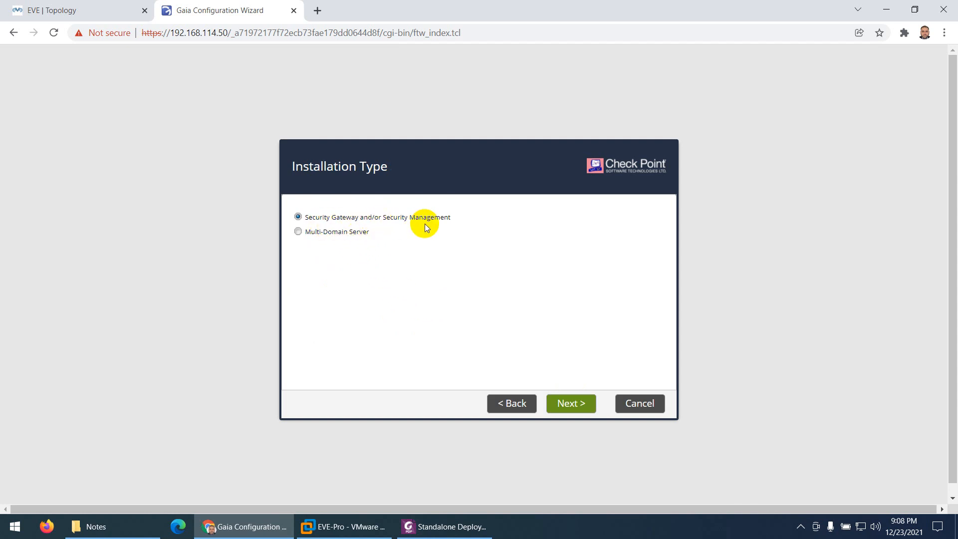
- Accept Security Gateway and Security Management as products, with management defined as Primary, and keep the Gaia administrator for Security Management
left_click(569, 404)
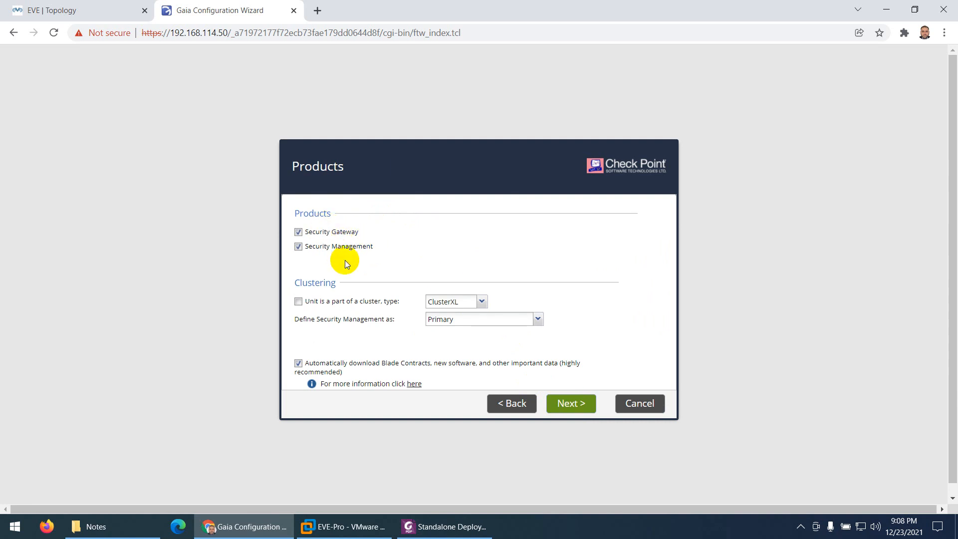
left_click(77, 8)
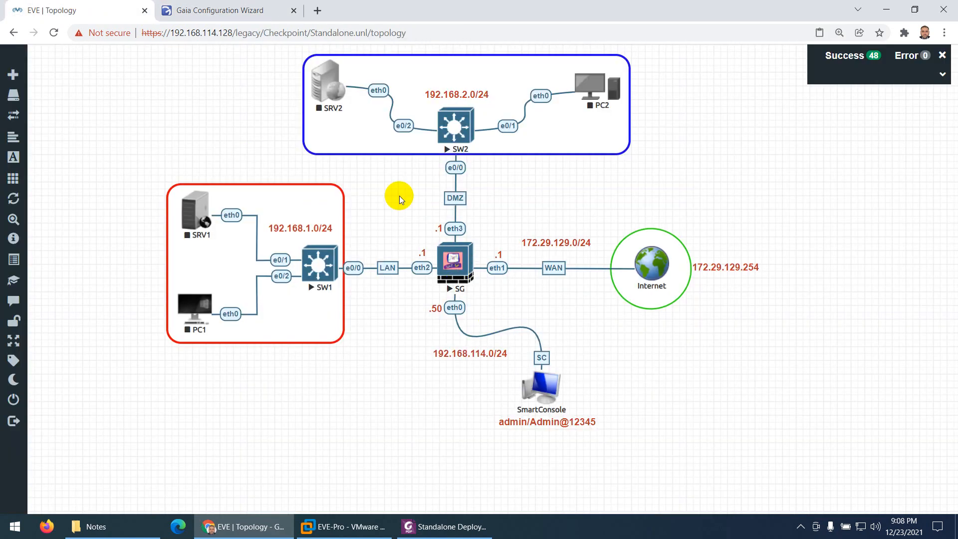
left_click(235, 8)
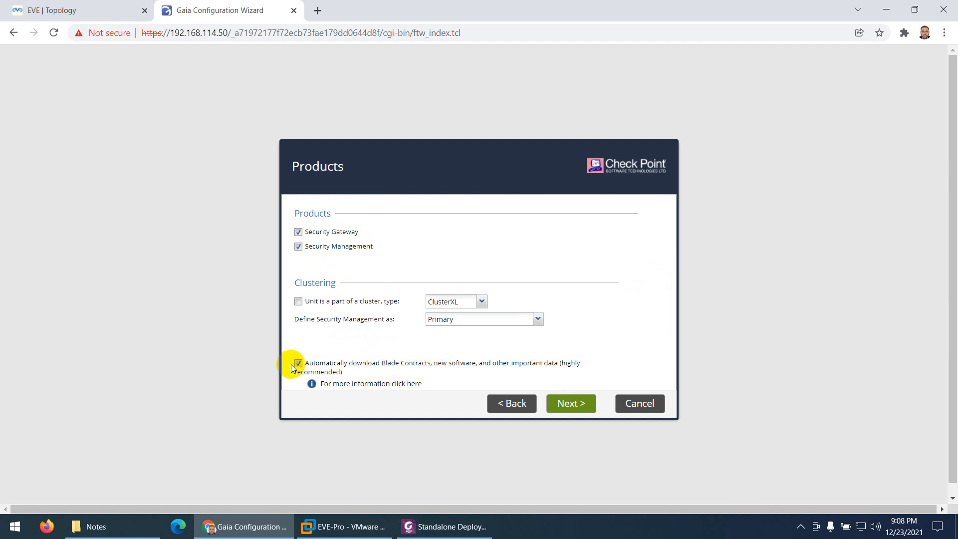
left_click(556, 397)
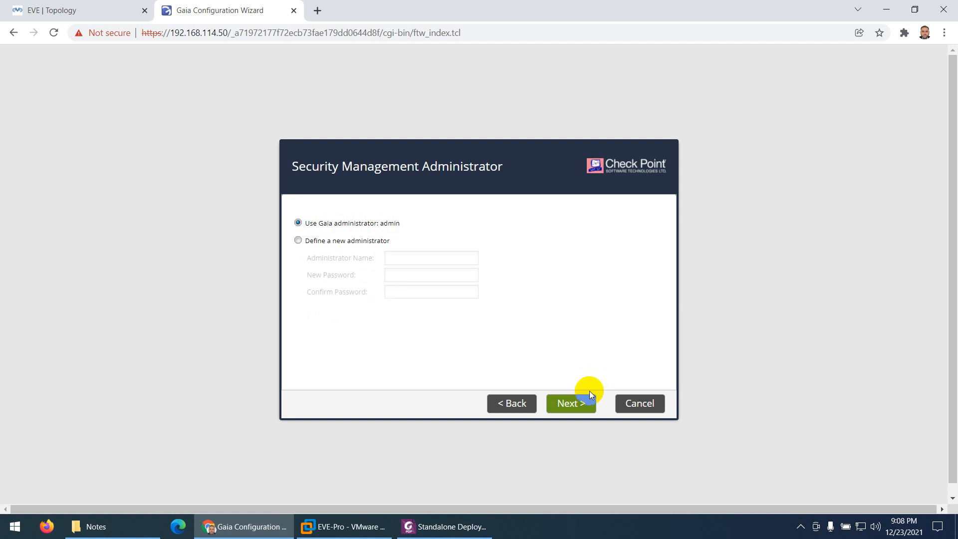
left_click(567, 394)
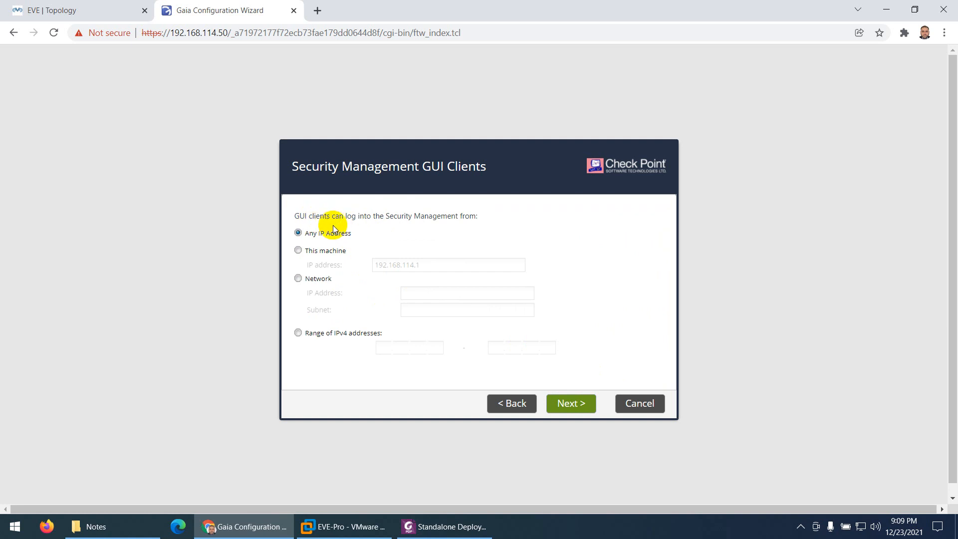
left_click(298, 250)
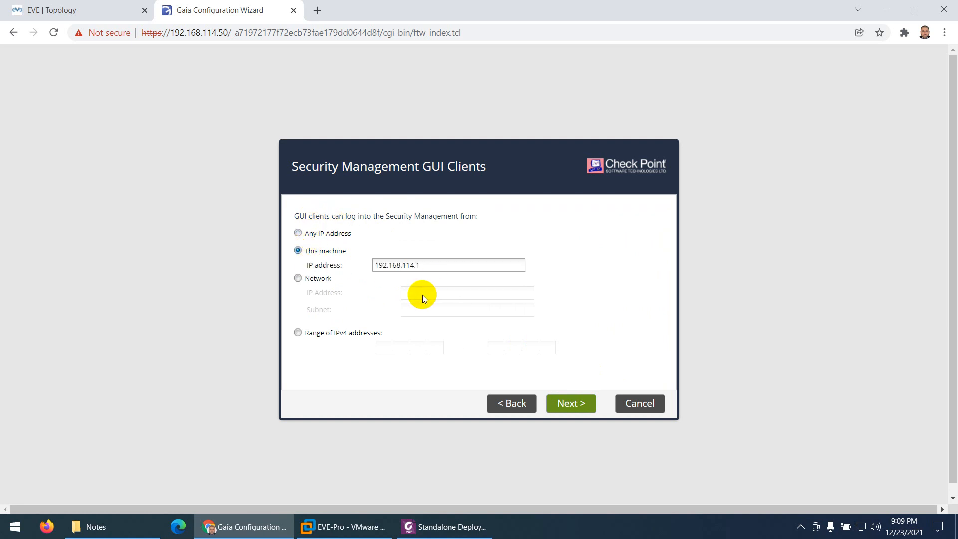
left_click(298, 278)
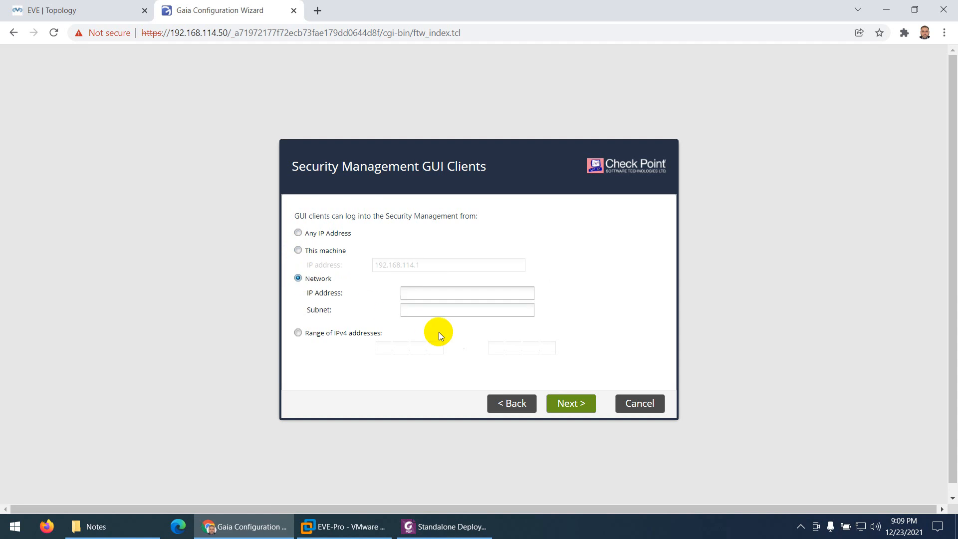
left_click(298, 333)
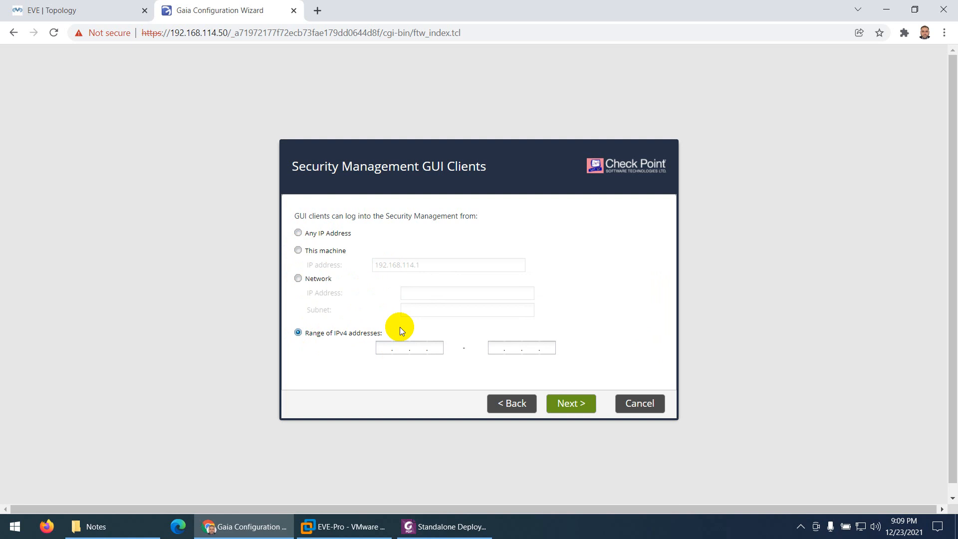
- Allow GUI clients to log into the Security Management from any IP address and proceed to the wizard summary
left_click(298, 233)
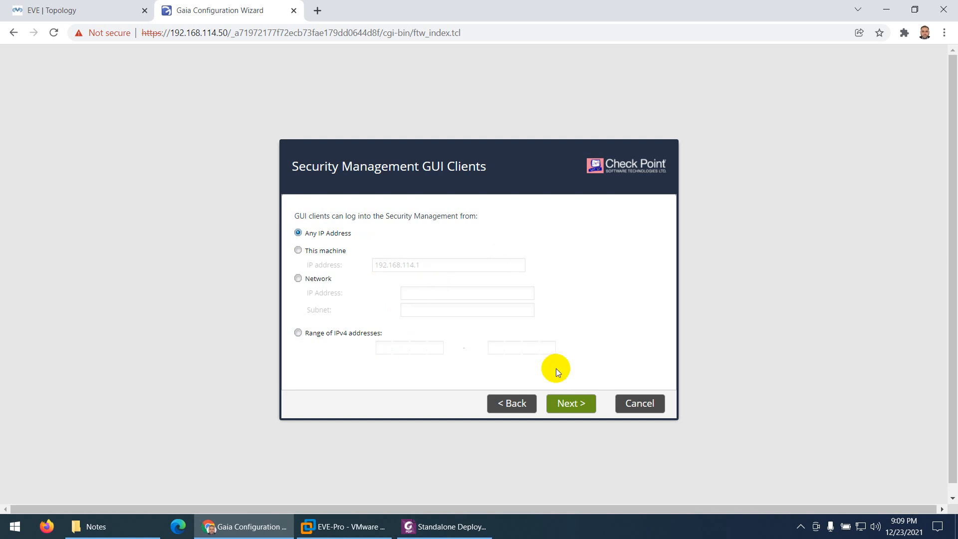
left_click(565, 405)
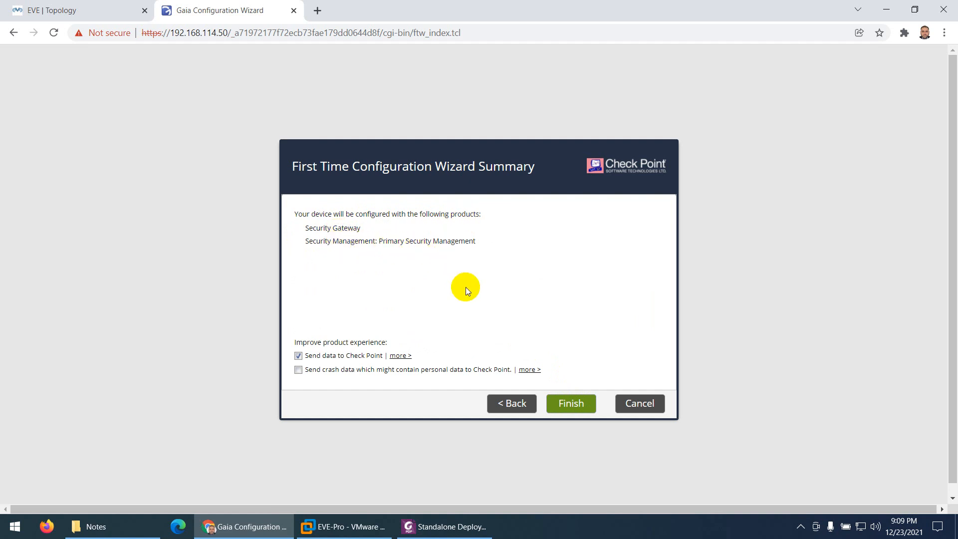
- Turn off sending data to Check Point, finish the wizard and confirm starting the configuration process
left_click(298, 356)
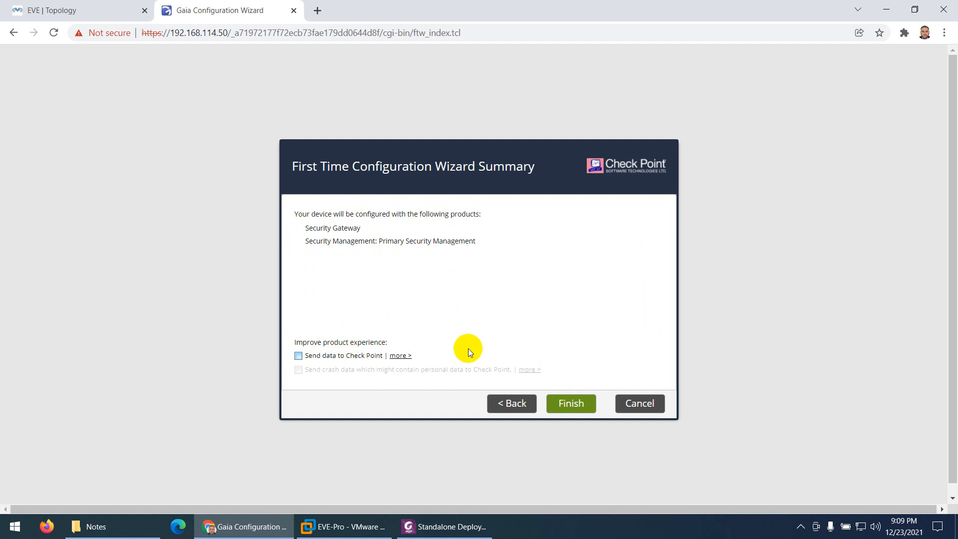
left_click(571, 402)
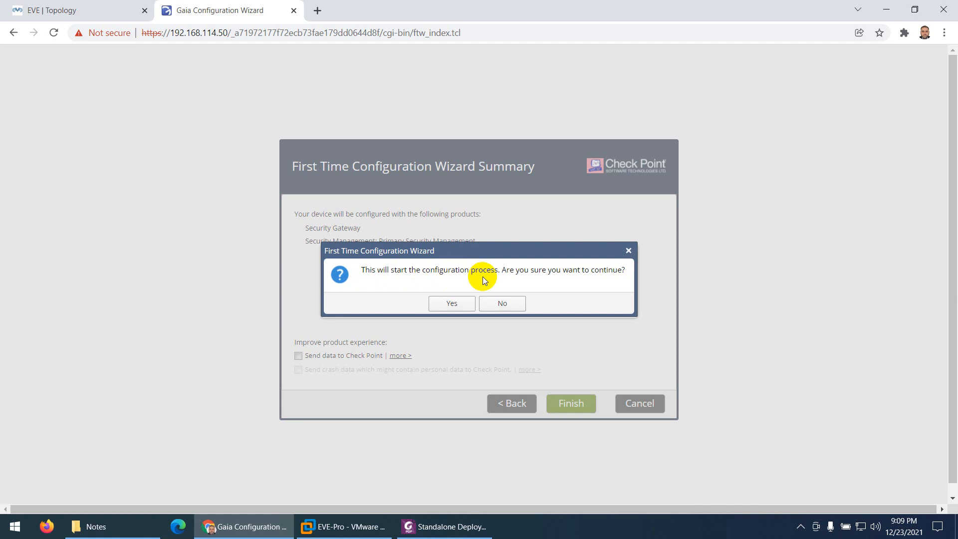
left_click(452, 301)
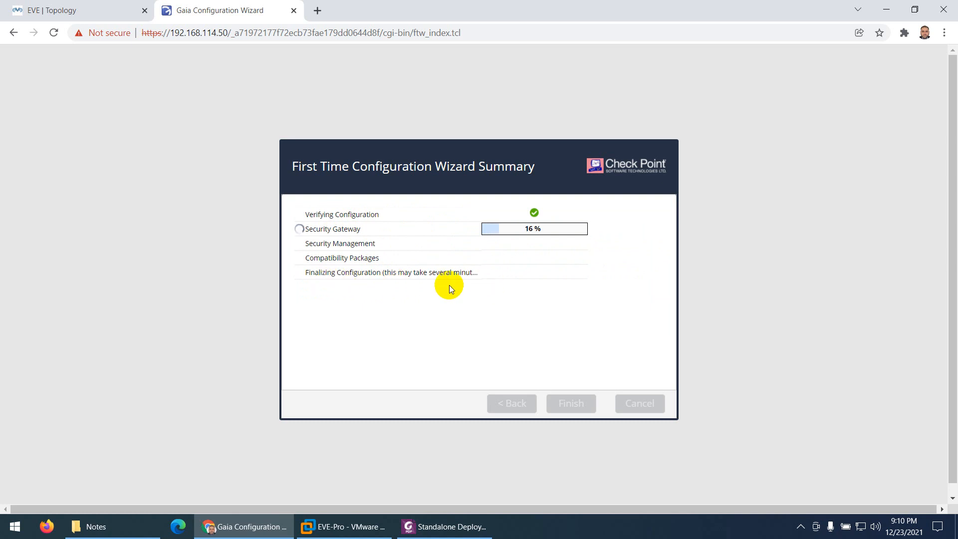
- Switch to the Standalone Deployment PDF in Foxit PhantomPDF and review the portal login, wizard welcome and deployment options instructions
left_click(425, 527)
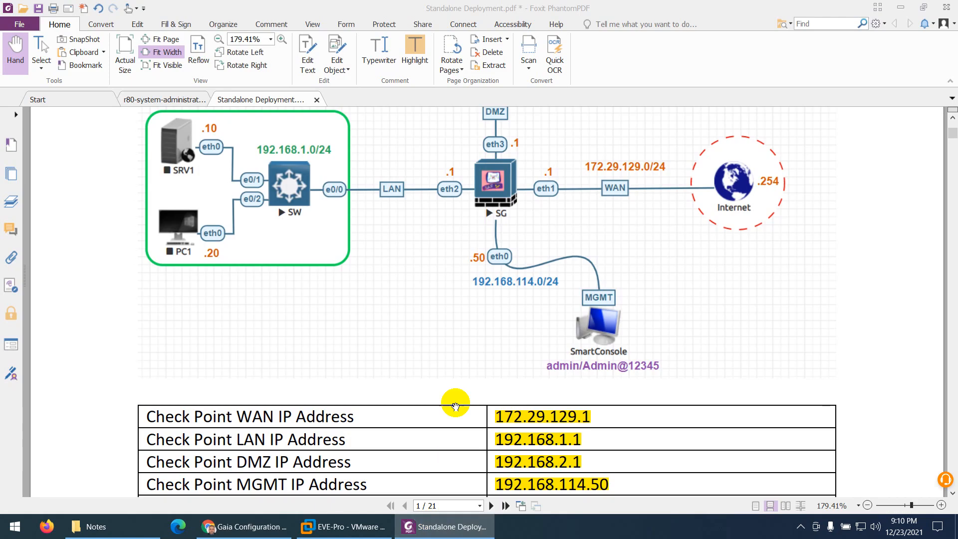
scroll(513, 363, "down", 15)
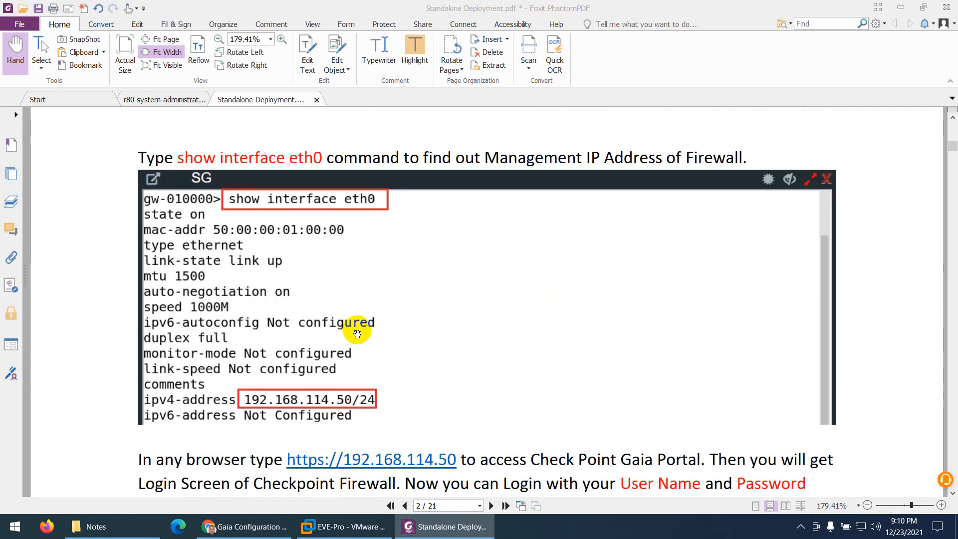
scroll(358, 333, "down", 3)
scroll(358, 333, "down", 4)
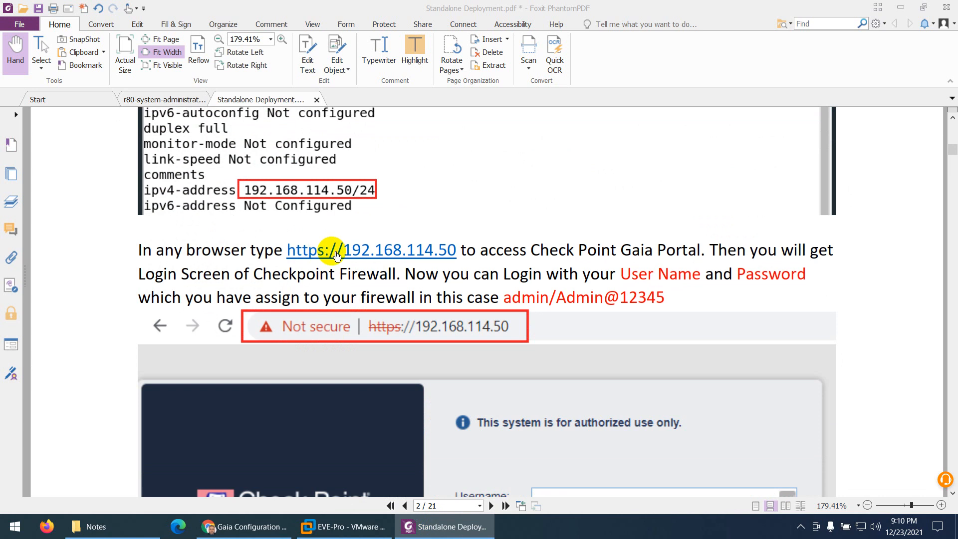
scroll(370, 267, "down", 3)
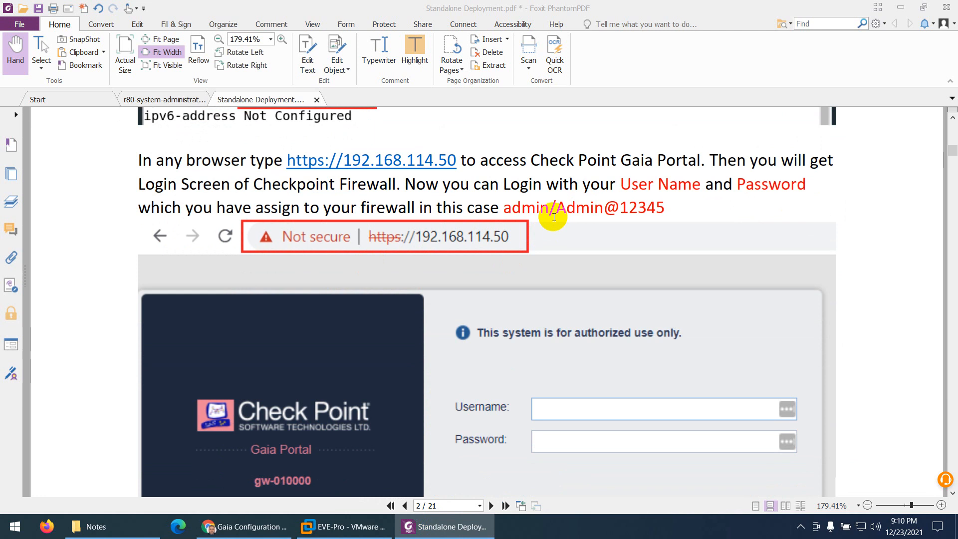
scroll(551, 234, "down", 6)
scroll(560, 268, "down", 20)
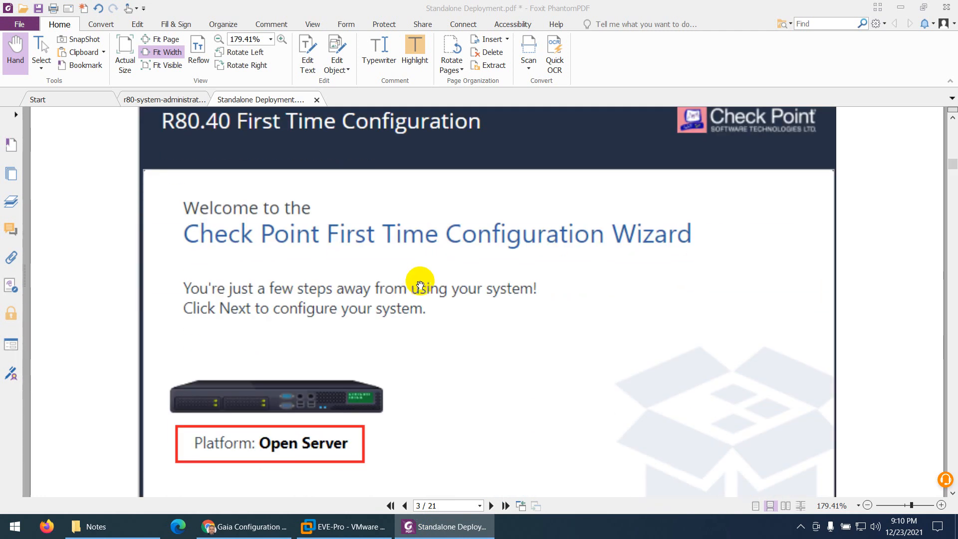
scroll(421, 306, "down", 6)
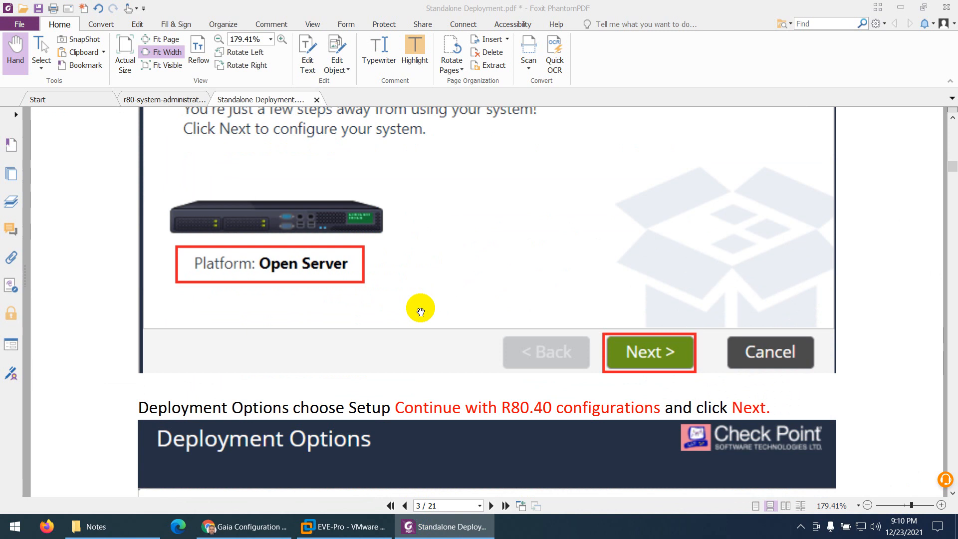
scroll(421, 312, "down", 2)
scroll(420, 312, "down", 7)
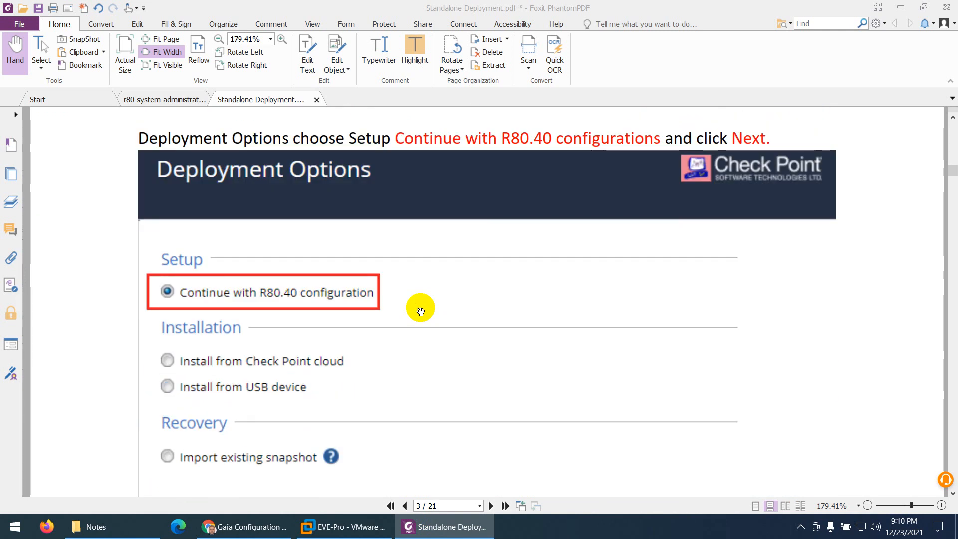
- Review the guide's instructions for the management connection, Internet connection, device information, and date and time settings
scroll(421, 312, "down", 20)
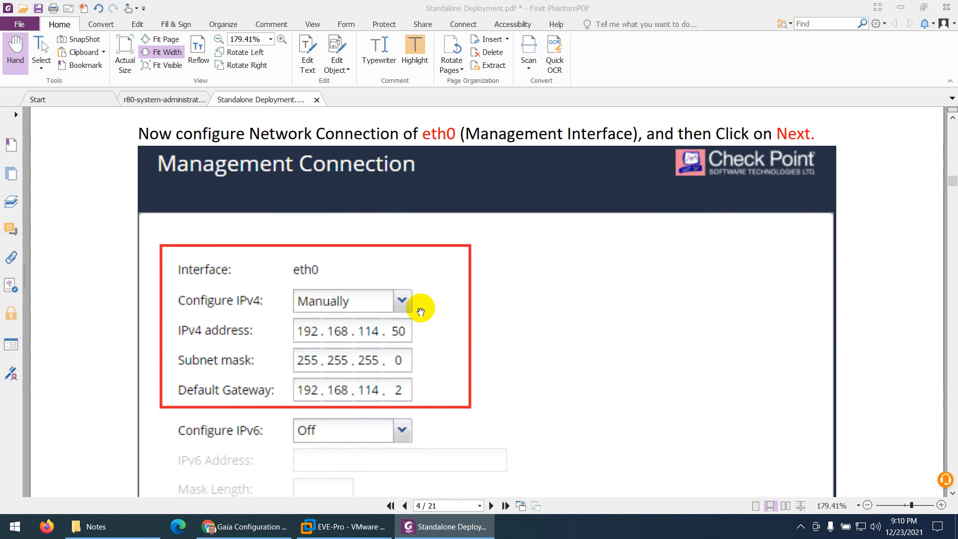
scroll(421, 312, "down", 15)
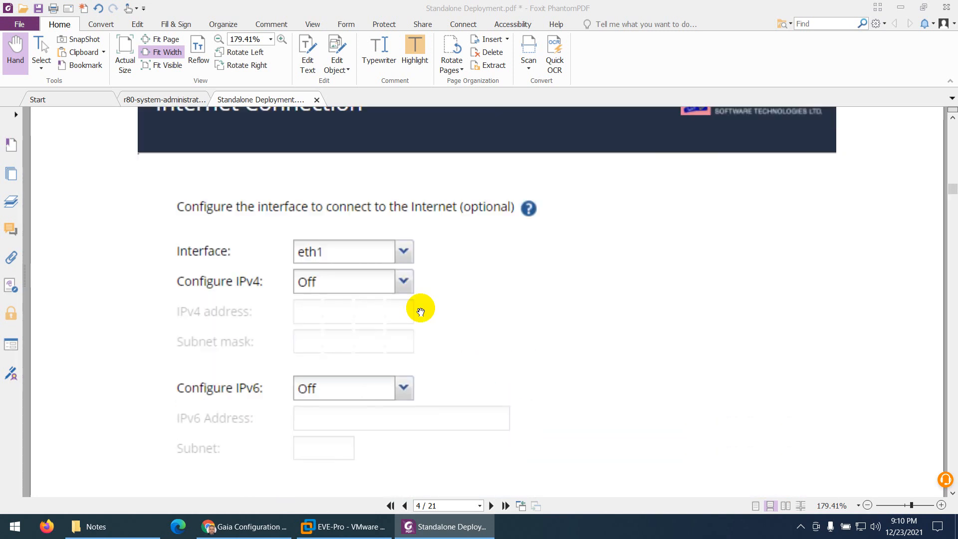
scroll(421, 312, "up", 4)
scroll(421, 312, "down", 3)
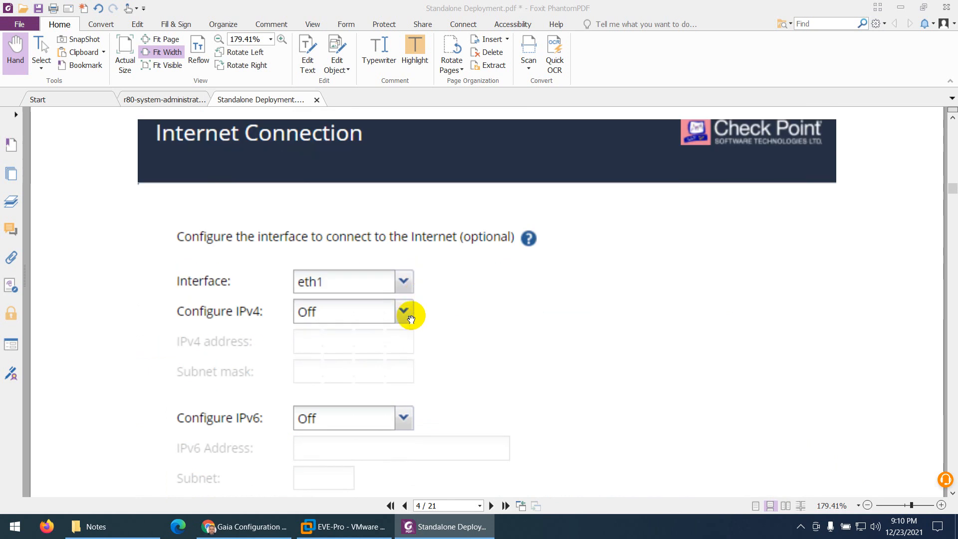
scroll(411, 319, "down", 20)
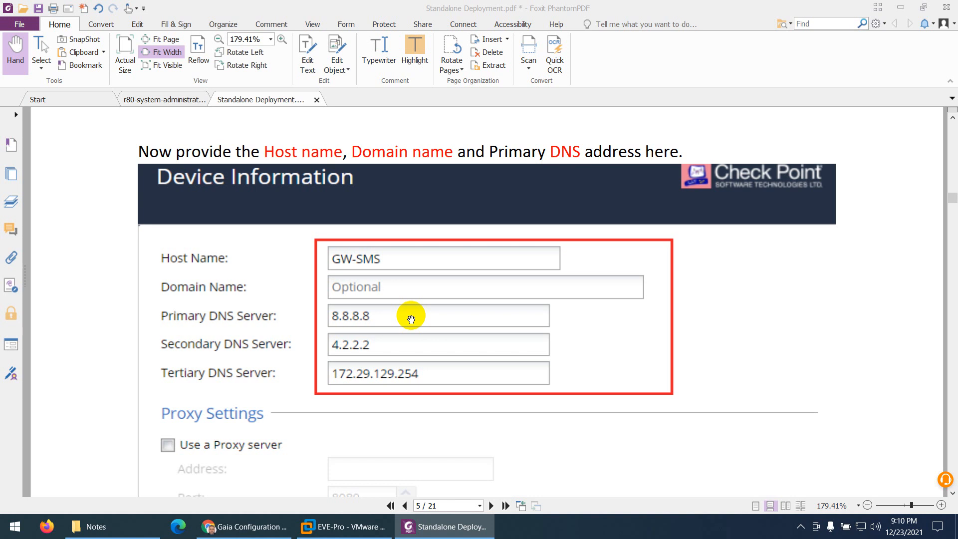
scroll(411, 319, "down", 3)
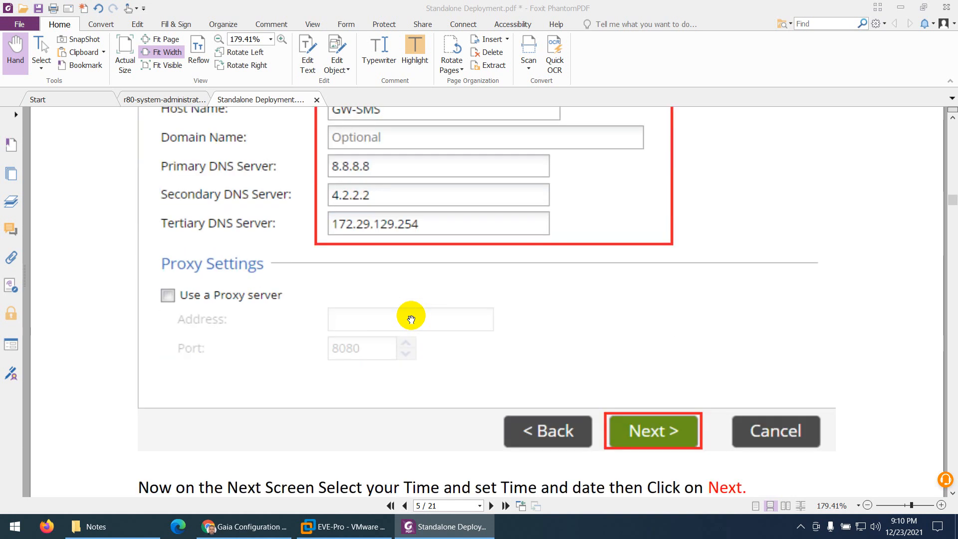
scroll(412, 319, "down", 8)
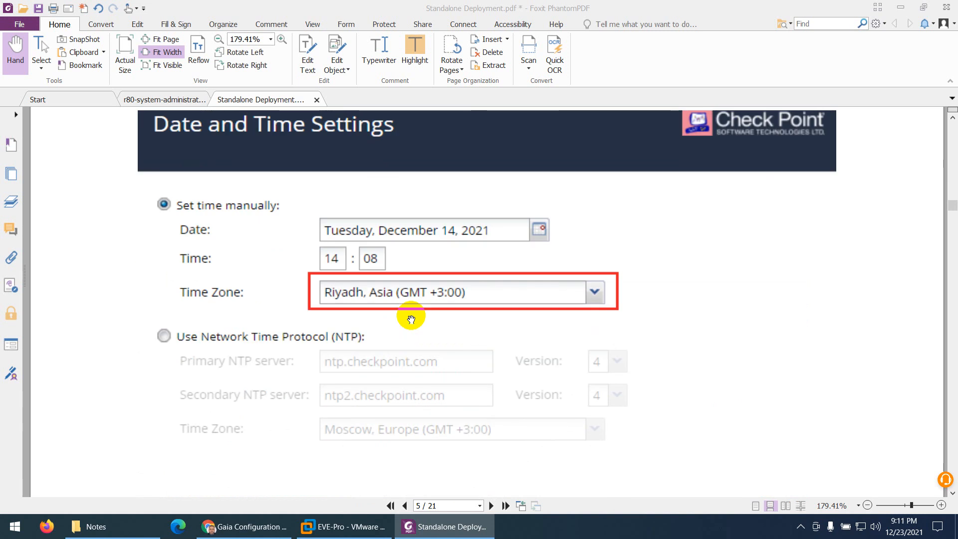
- Review the guide's instructions for the installation type, products, Security Management administrator and GUI clients
scroll(411, 319, "down", 8)
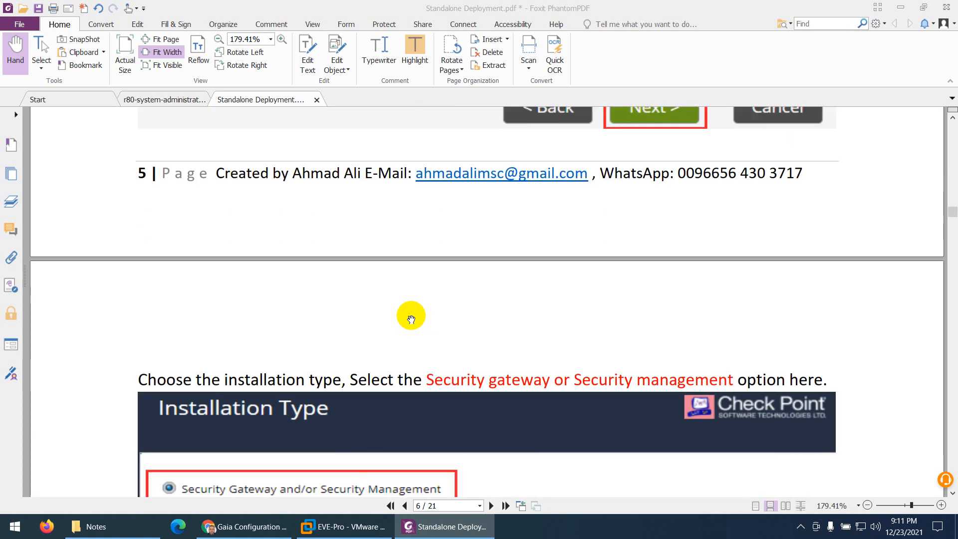
scroll(412, 319, "down", 5)
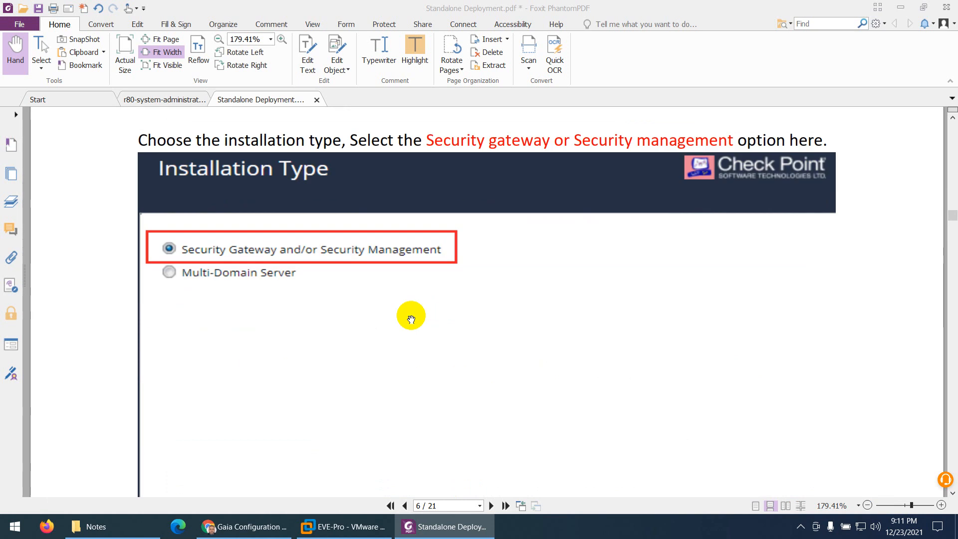
scroll(412, 320, "down", 10)
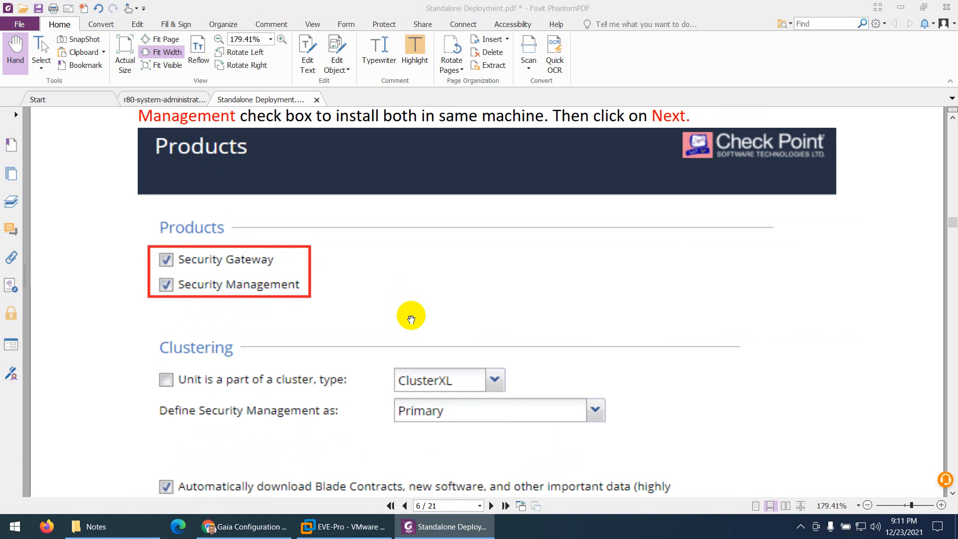
scroll(411, 320, "down", 4)
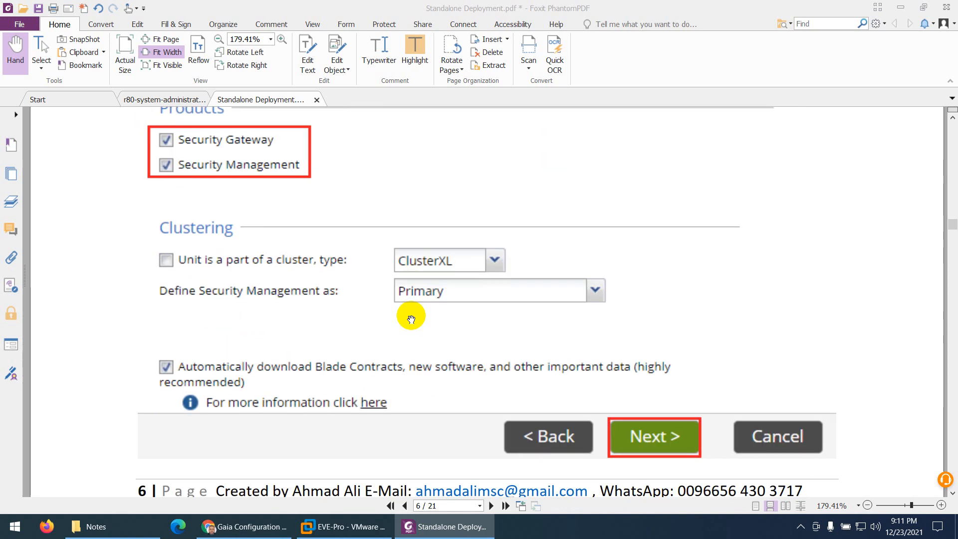
scroll(411, 319, "down", 12)
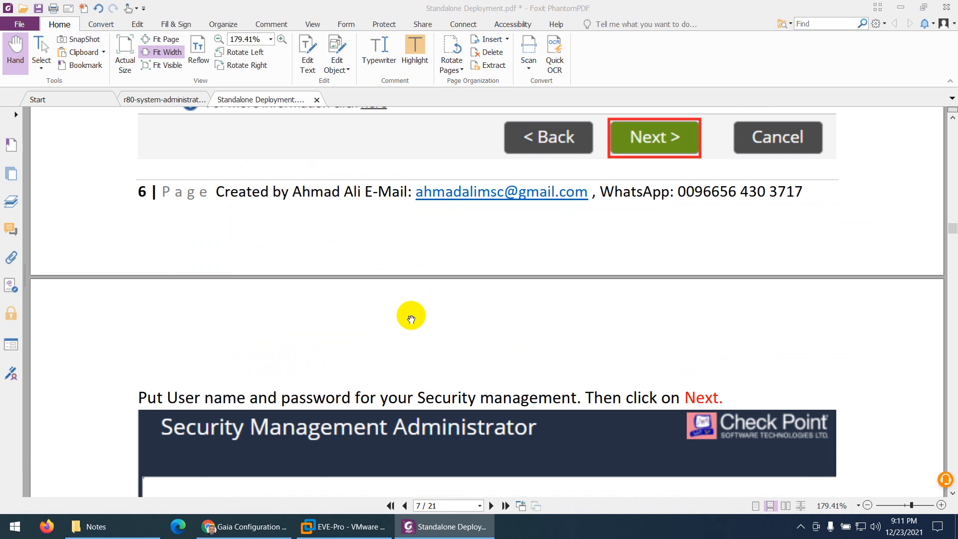
scroll(411, 319, "down", 6)
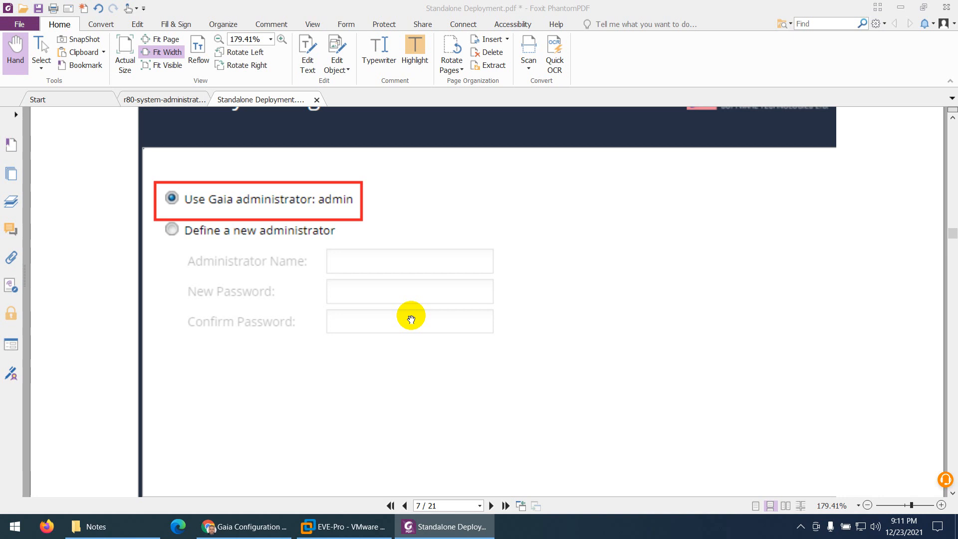
scroll(411, 319, "down", 13)
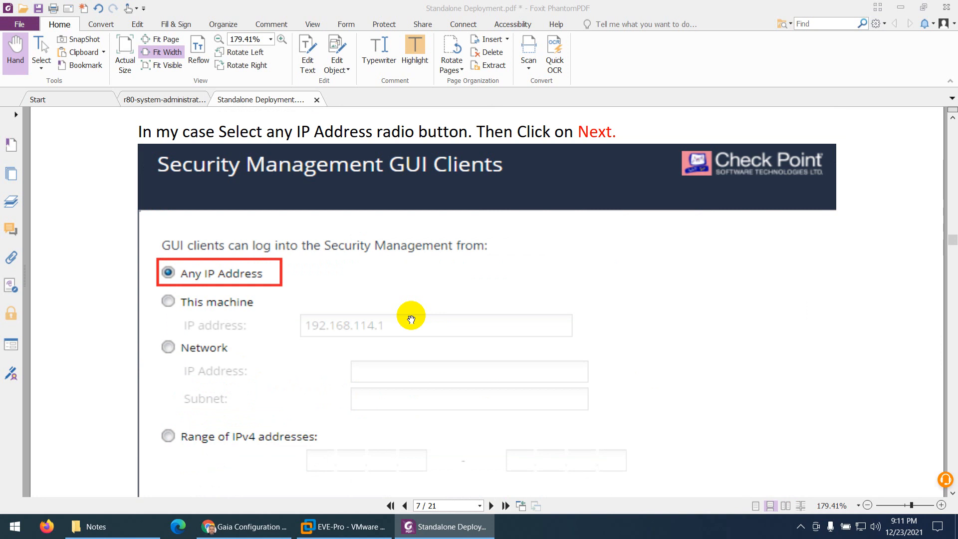
scroll(411, 319, "down", 2)
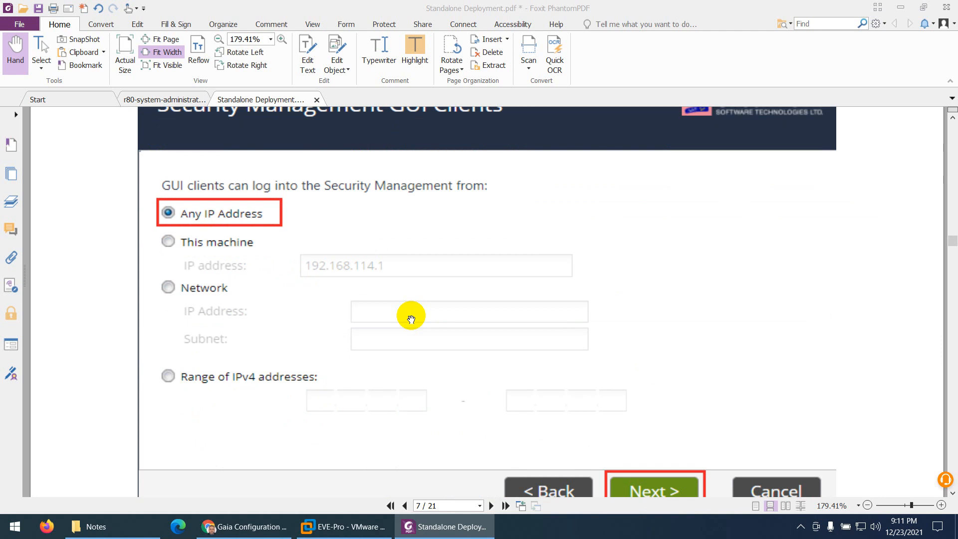
- Review the guide's pages on finishing the wizard, confirming the configuration process and rebooting the firewall
scroll(411, 320, "down", 15)
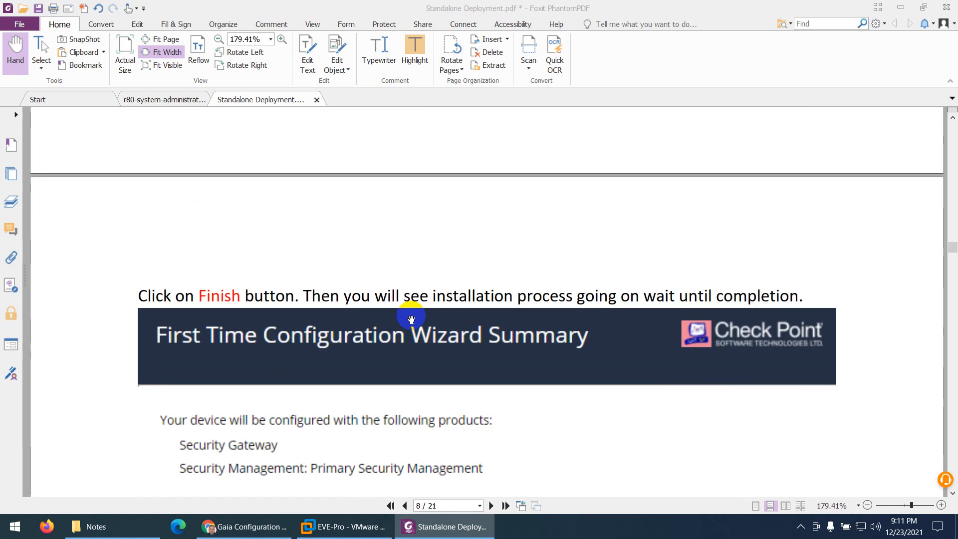
scroll(412, 319, "down", 1)
scroll(412, 319, "down", 2)
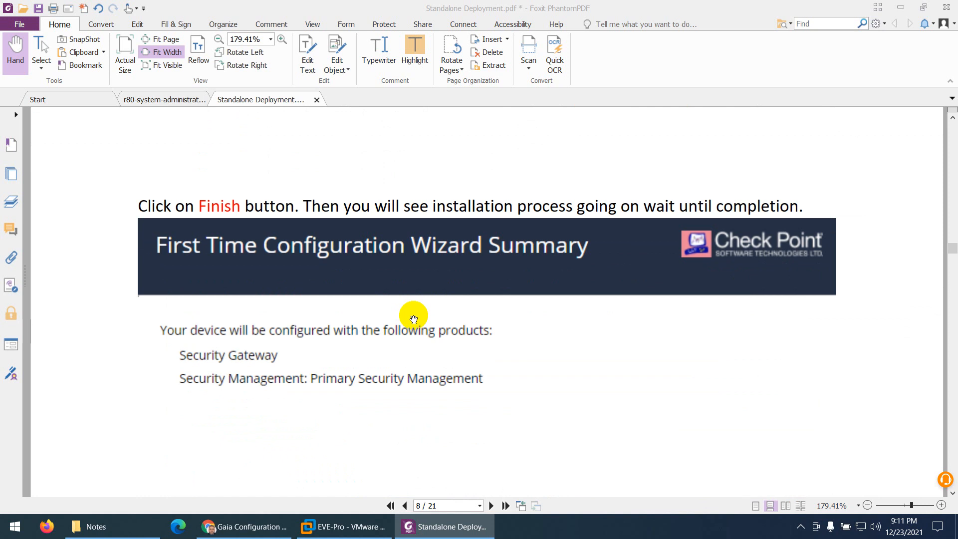
scroll(414, 319, "down", 15)
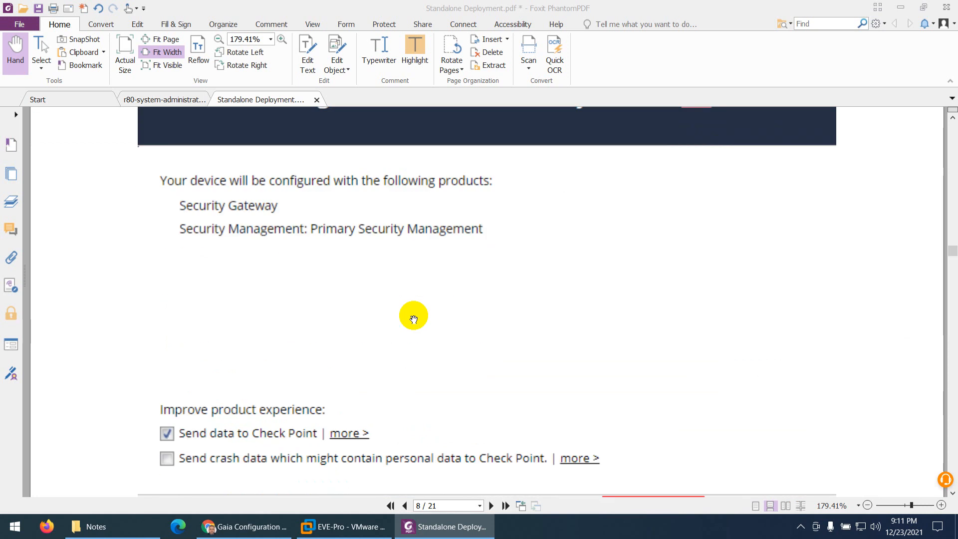
scroll(414, 319, "down", 2)
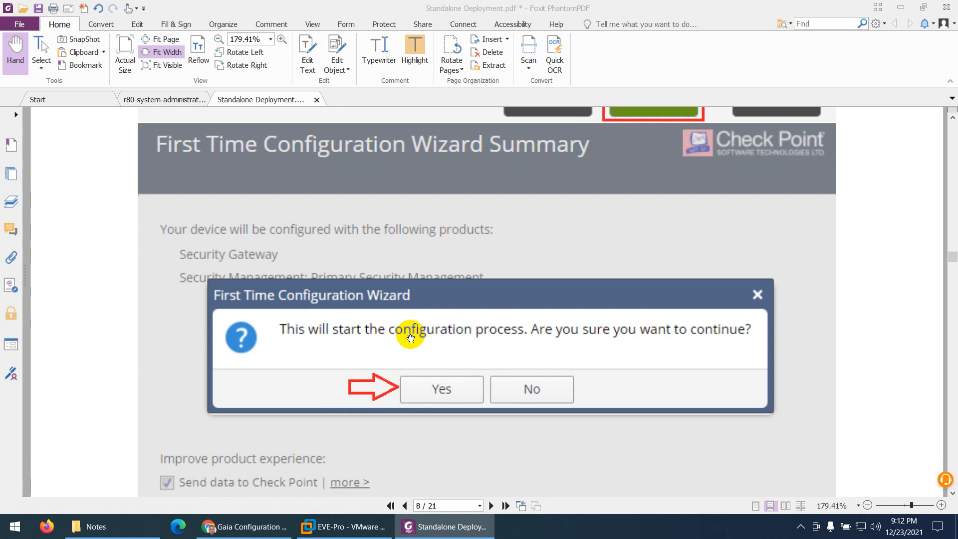
scroll(435, 350, "down", 2)
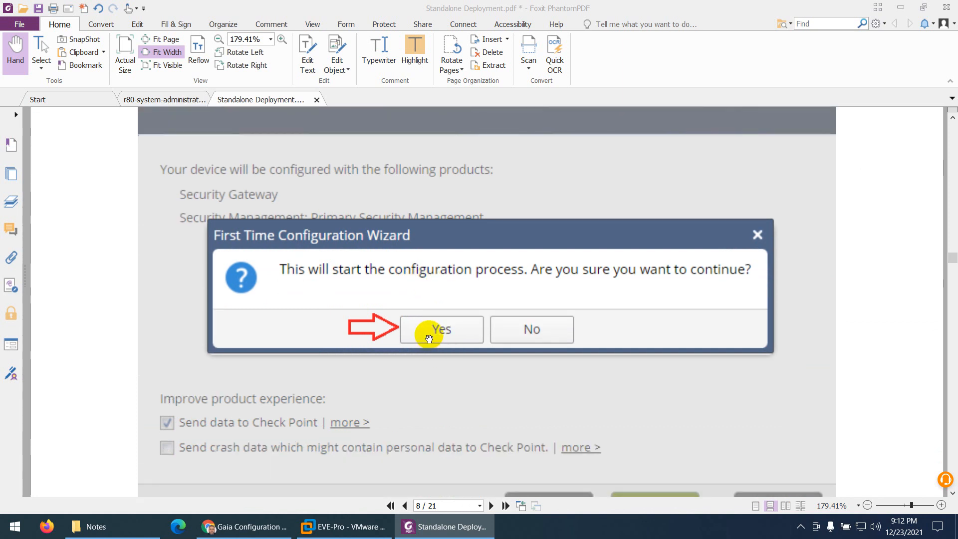
scroll(427, 336, "down", 4)
scroll(424, 335, "down", 15)
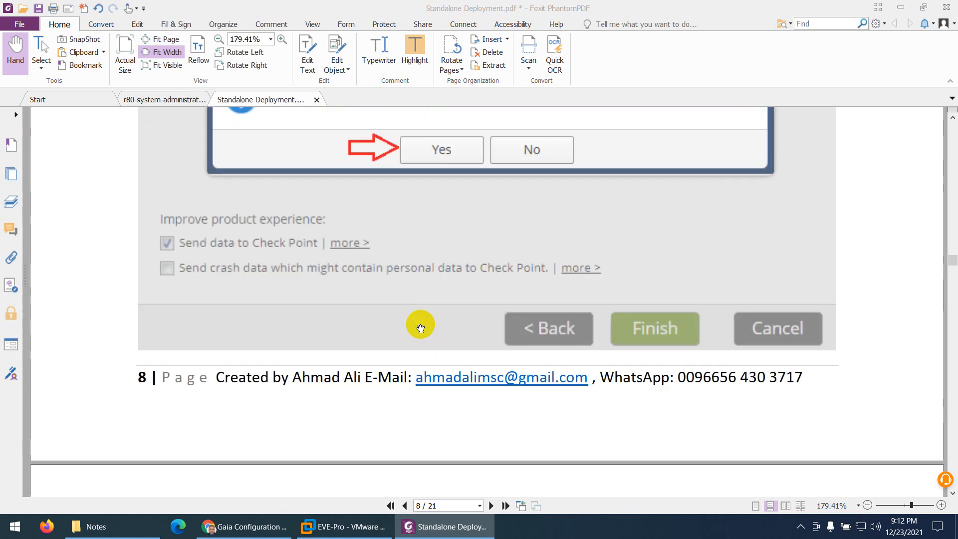
scroll(421, 327, "down", 1)
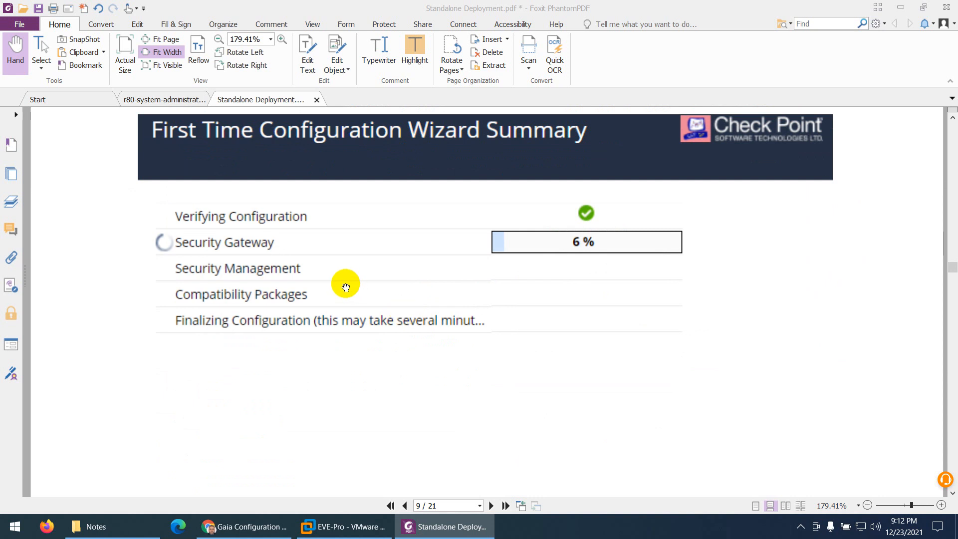
scroll(361, 312, "down", 8)
scroll(361, 311, "down", 8)
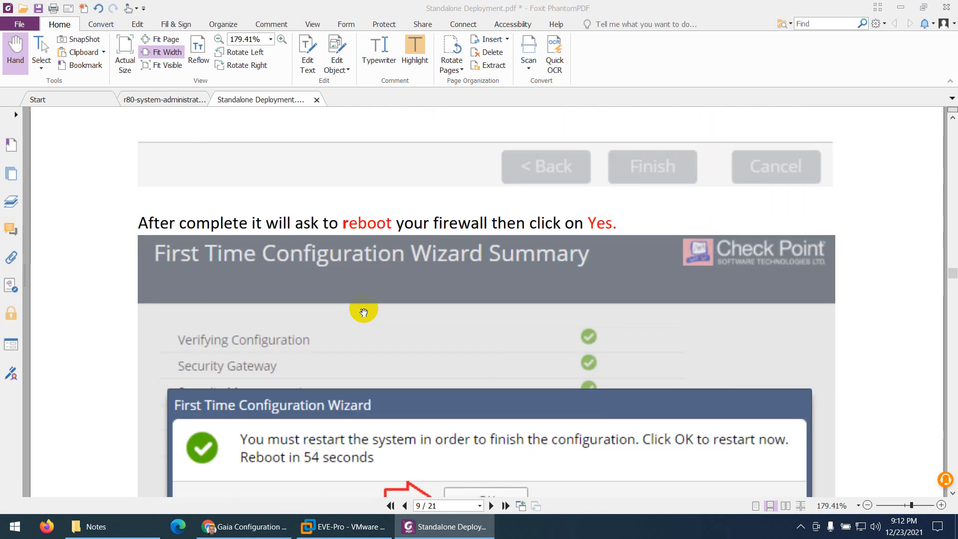
scroll(362, 312, "down", 1)
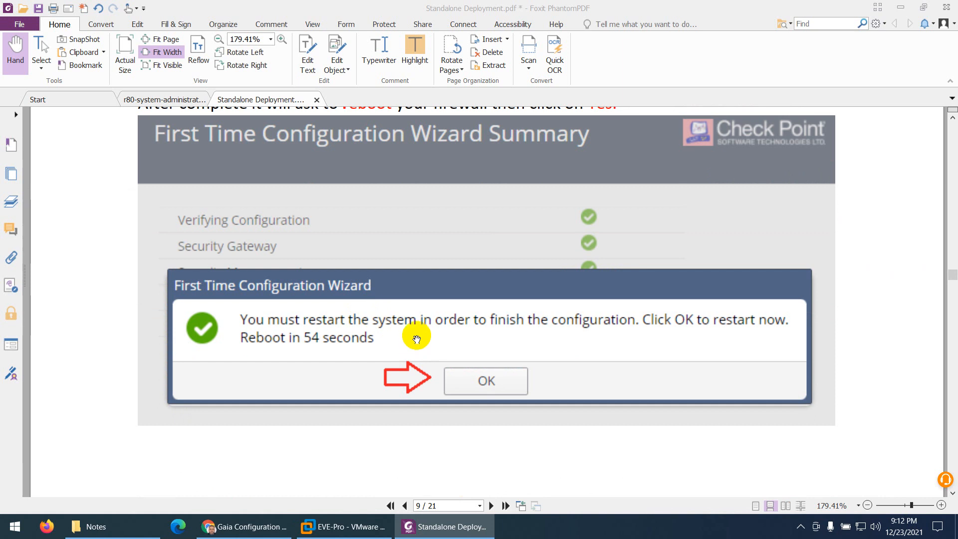
- Review the guide's page on accessing the firewall again by its management IP address and viewing the Security Gateway dashboard
scroll(414, 337, "down", 19)
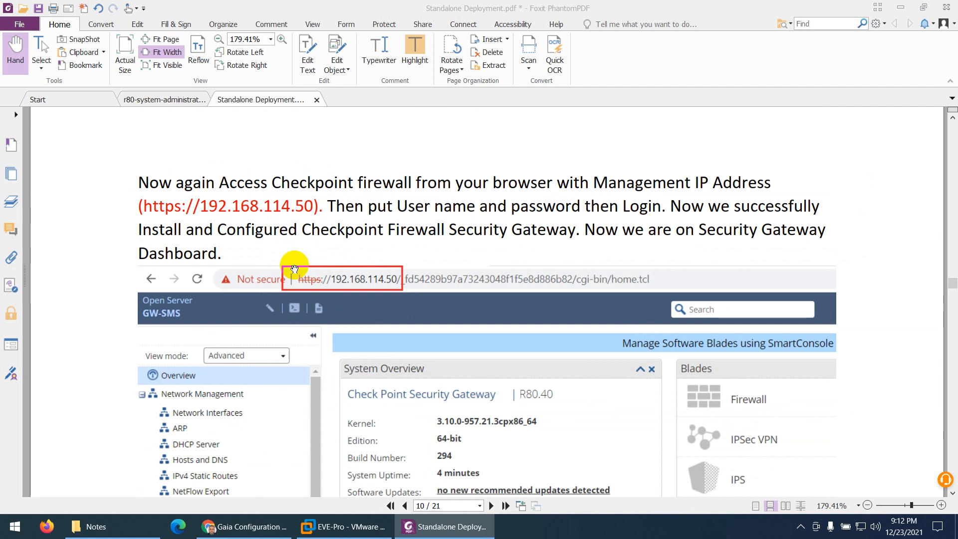
scroll(319, 289, "down", 5)
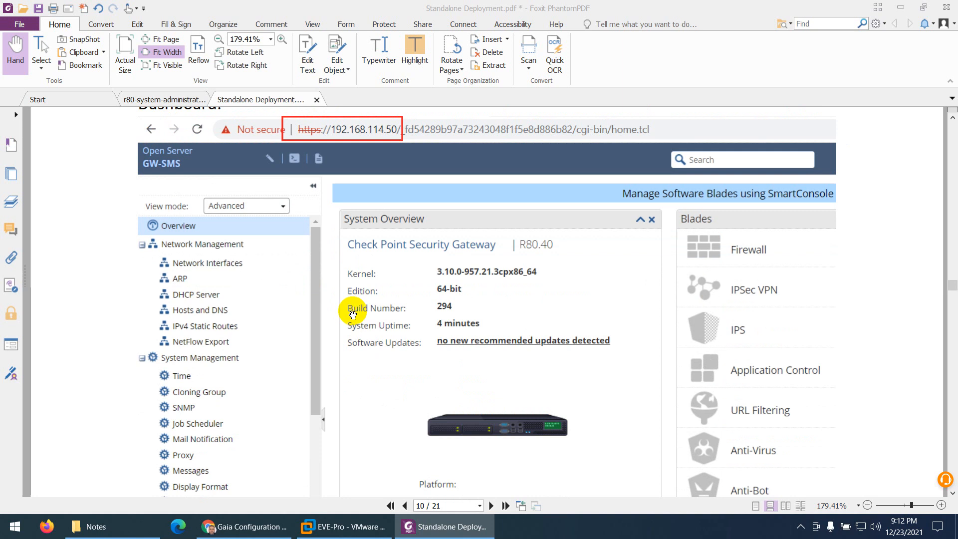
scroll(353, 314, "up", 2)
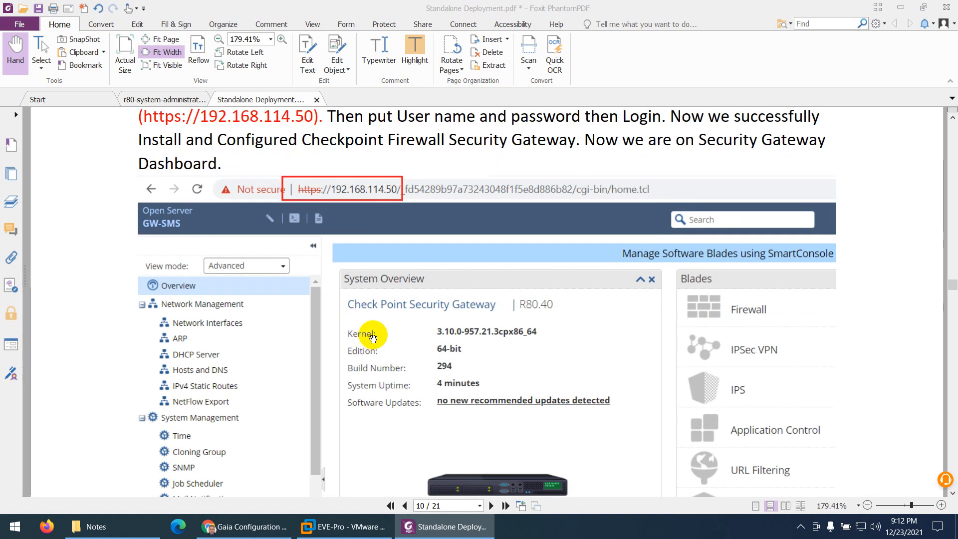
scroll(373, 338, "down", 3)
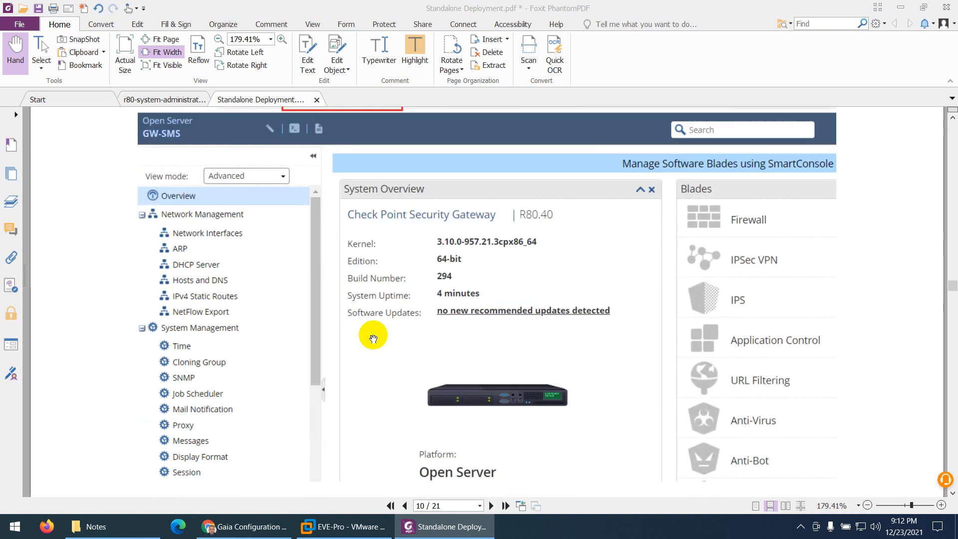
scroll(374, 339, "down", 7)
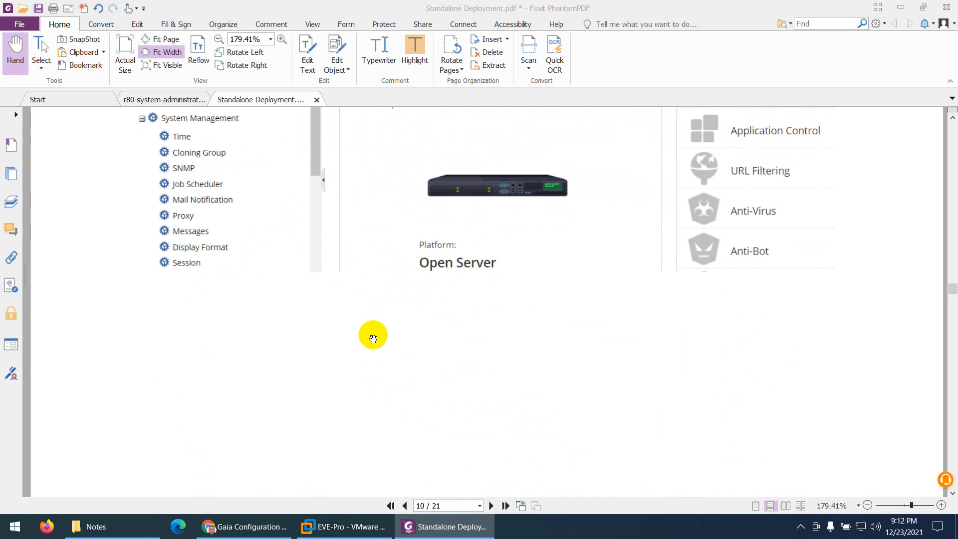
scroll(374, 339, "up", 2)
scroll(373, 339, "up", 8)
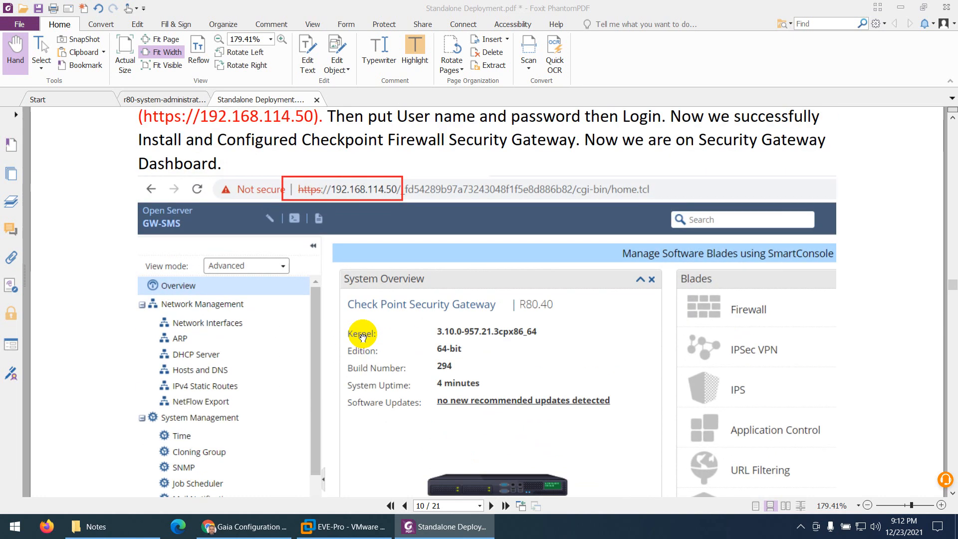
- Check the installation progress in the Gaia Configuration Wizard in Chrome, and return to the PDF to examine the dashboard's menu and System Overview
left_click(244, 528)
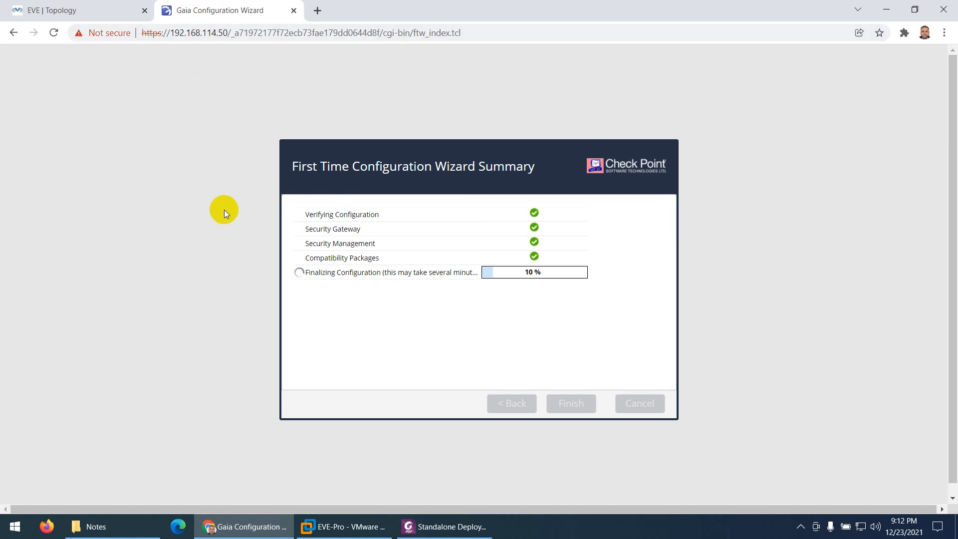
left_click(444, 527)
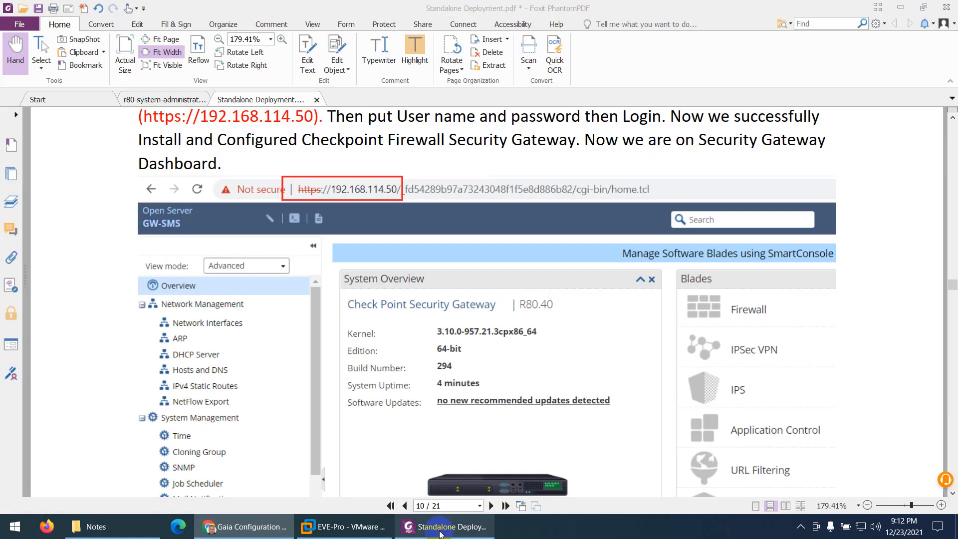
scroll(409, 348, "down", 2)
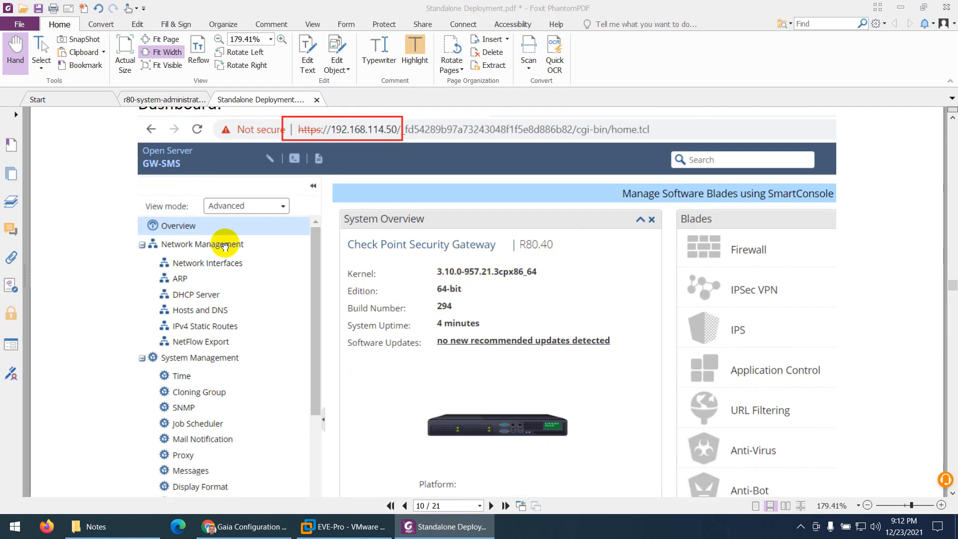
scroll(233, 247, "down", 1)
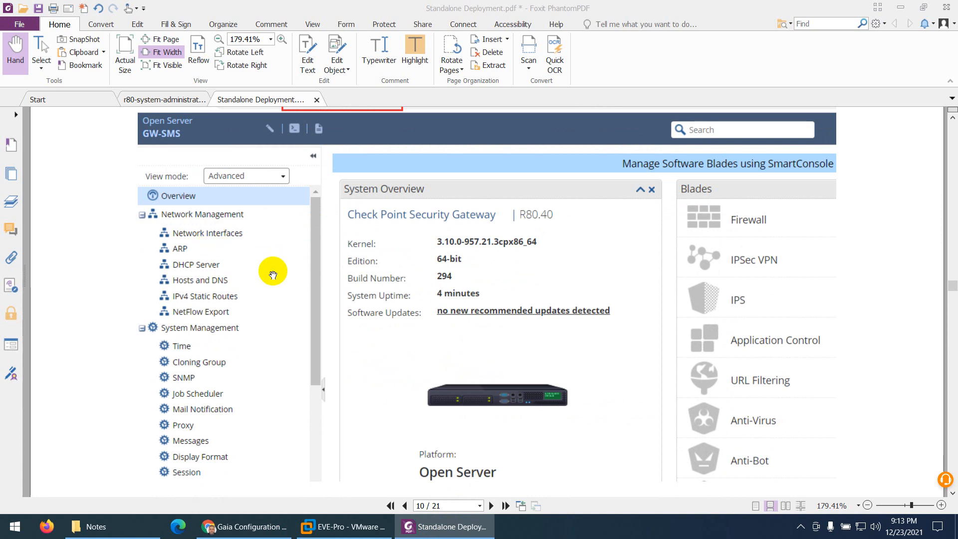
scroll(273, 275, "down", 2)
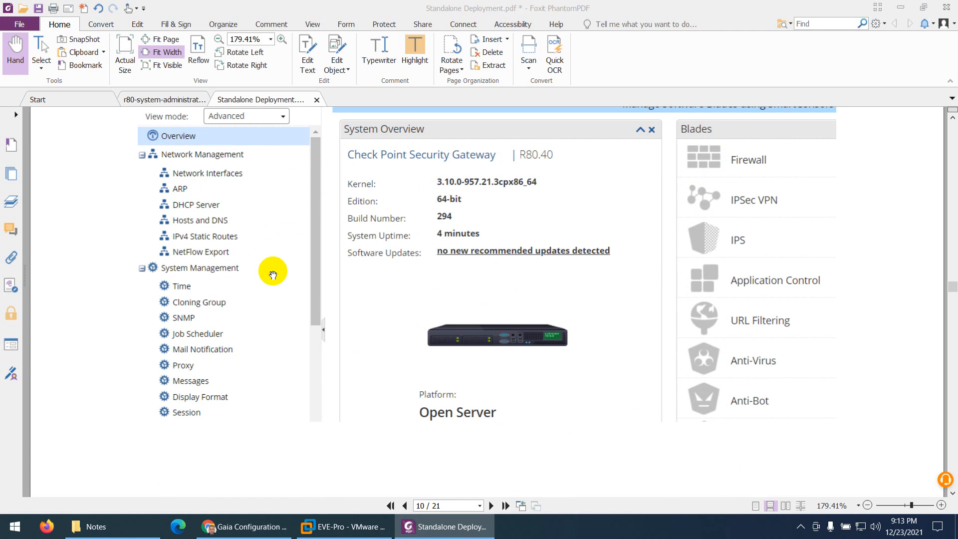
scroll(273, 275, "up", 2)
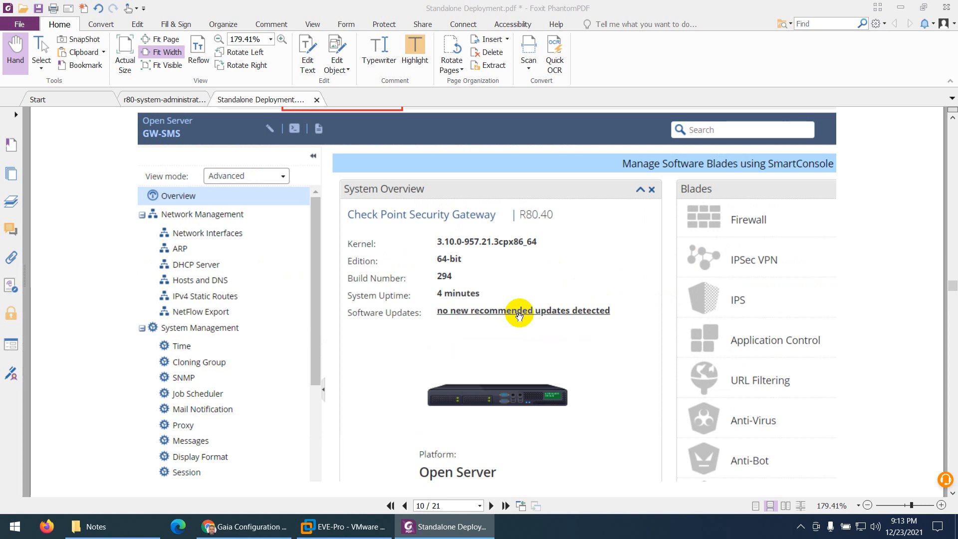
- Finish reviewing the guide's dashboard page, and check the wizard's installation progress and the EVE topology in Chrome
scroll(519, 317, "down", 7)
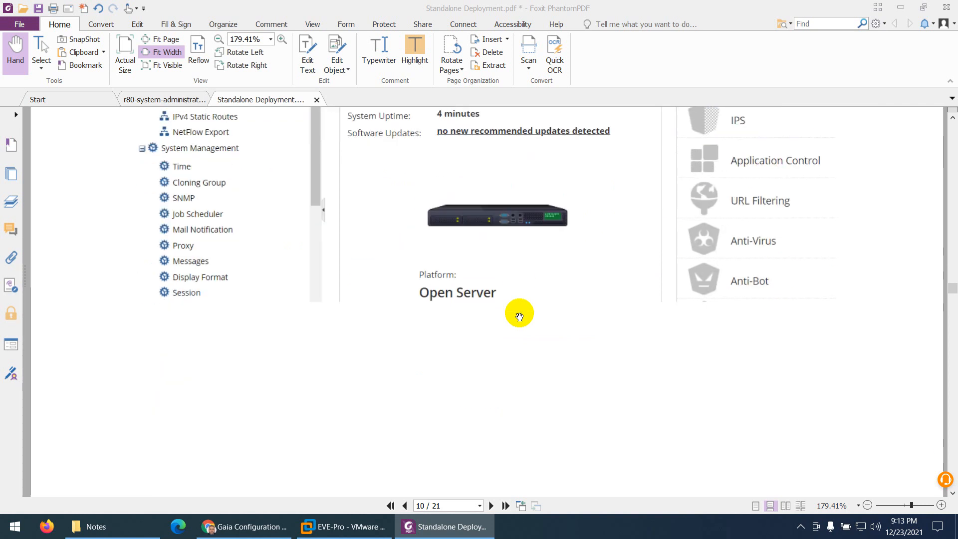
scroll(519, 317, "up", 7)
scroll(519, 317, "up", 3)
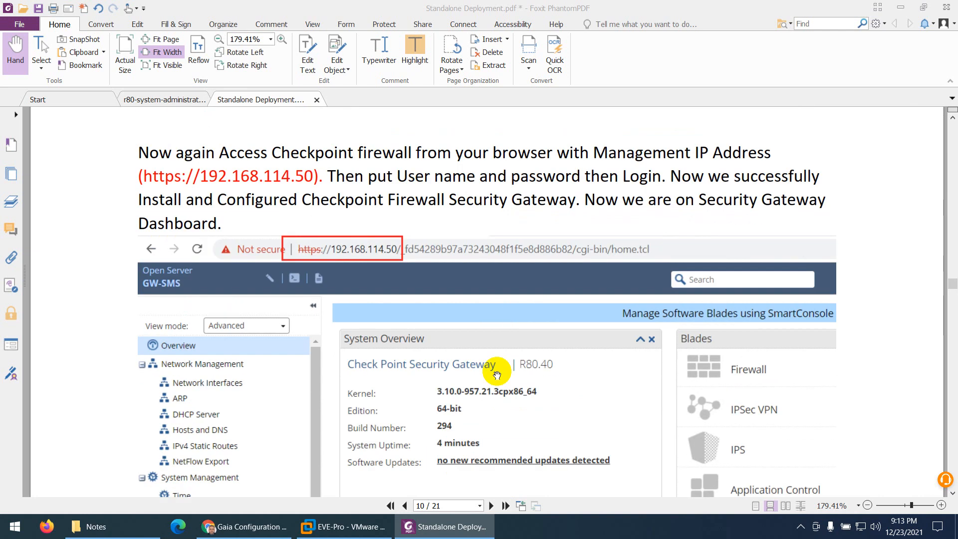
left_click(260, 528)
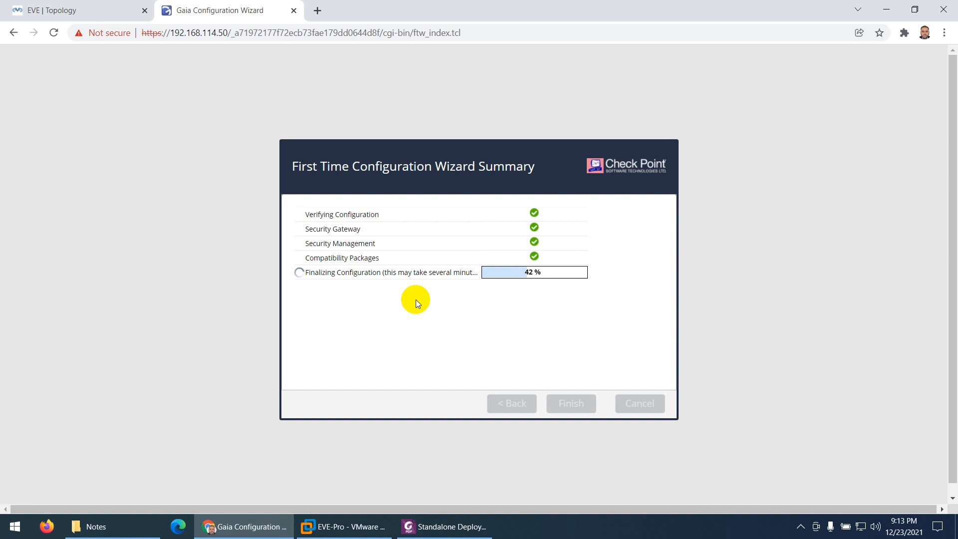
left_click(103, 9)
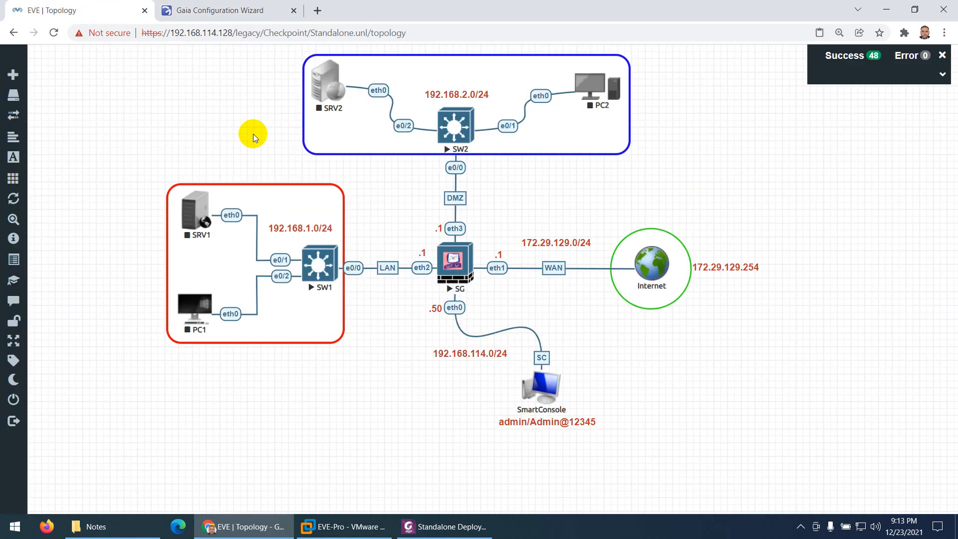
left_click(381, 371)
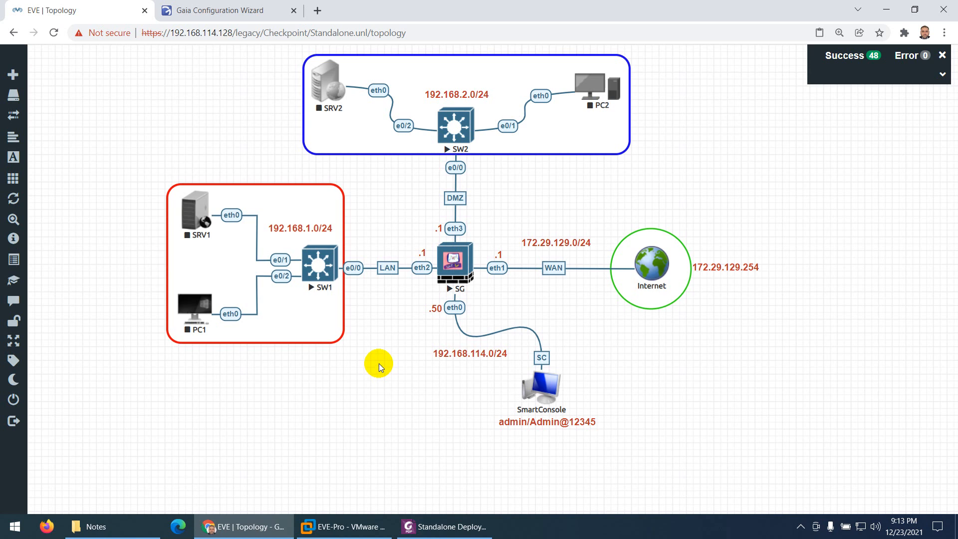
- Restart the firewall from the First Time Configuration Wizard and monitor the reboot in the SG node's console
left_click(227, 9)
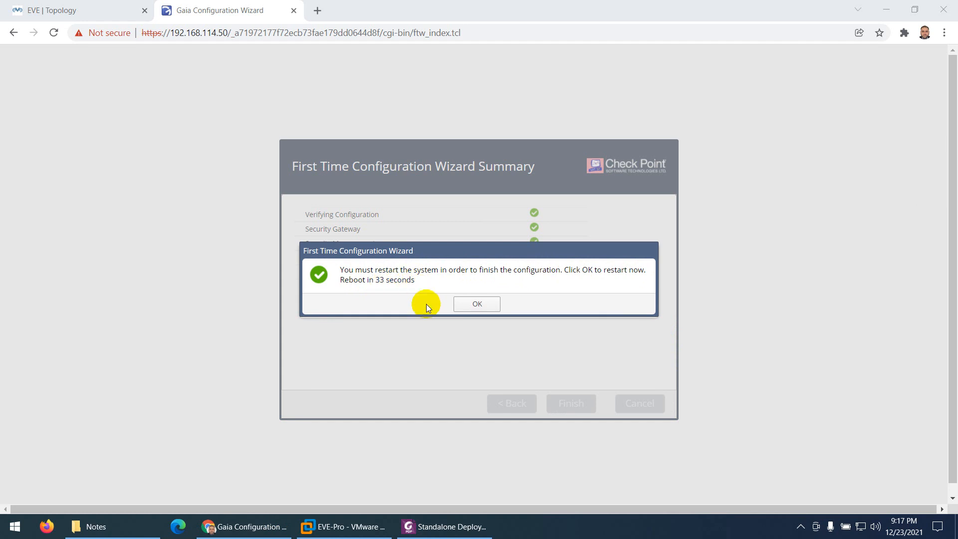
left_click(476, 305)
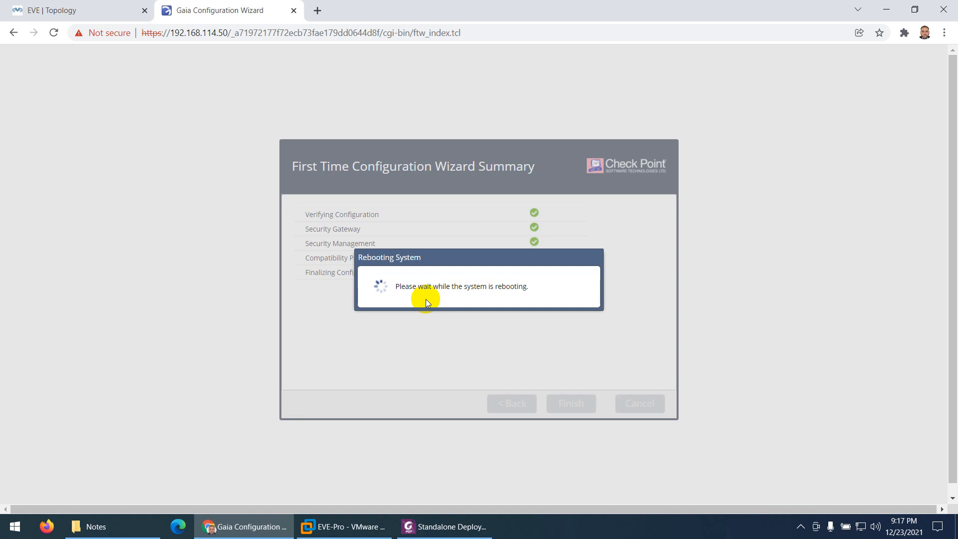
left_click(97, 6)
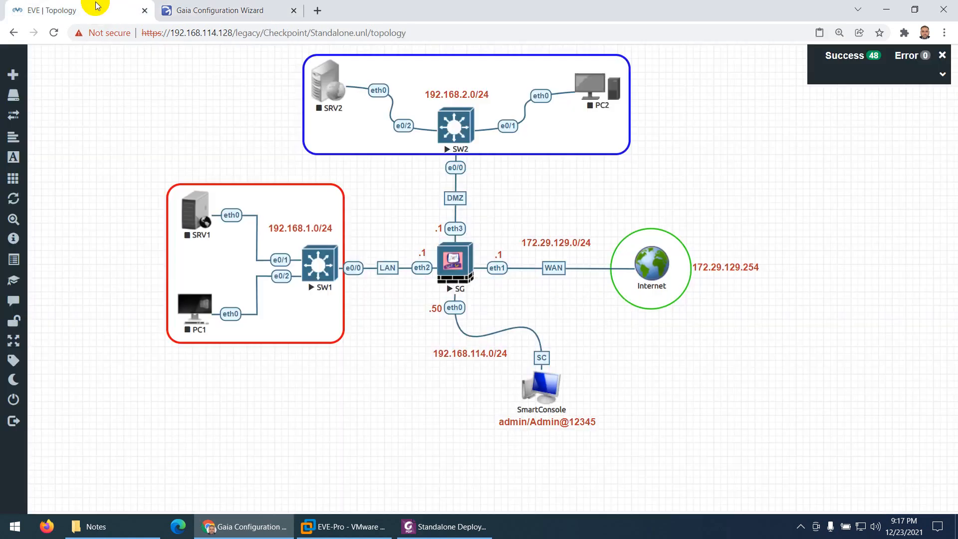
left_click(456, 263)
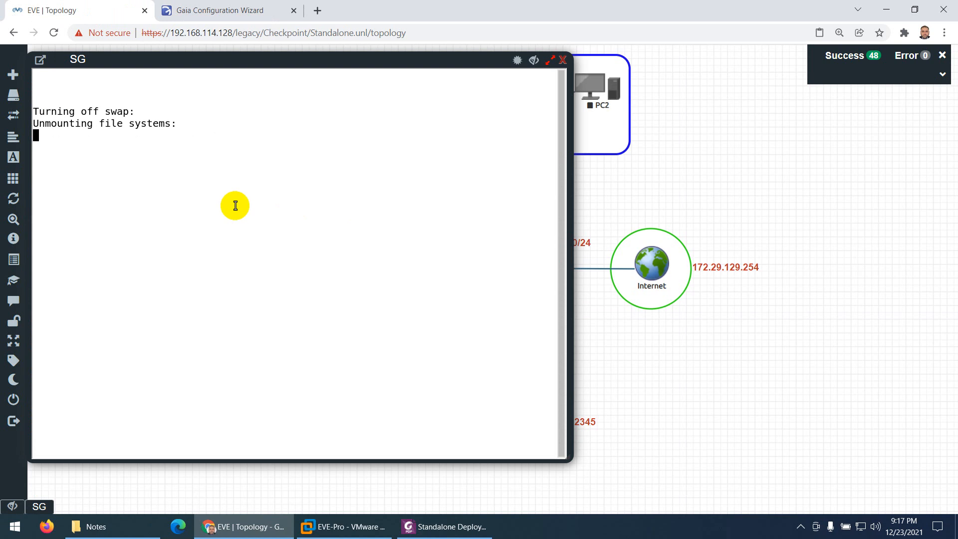
left_click(207, 12)
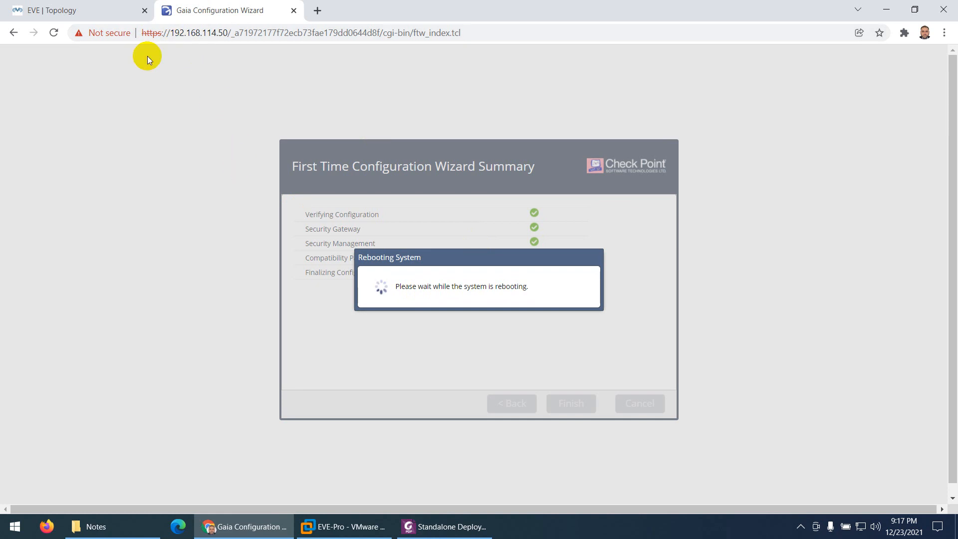
left_click(84, 12)
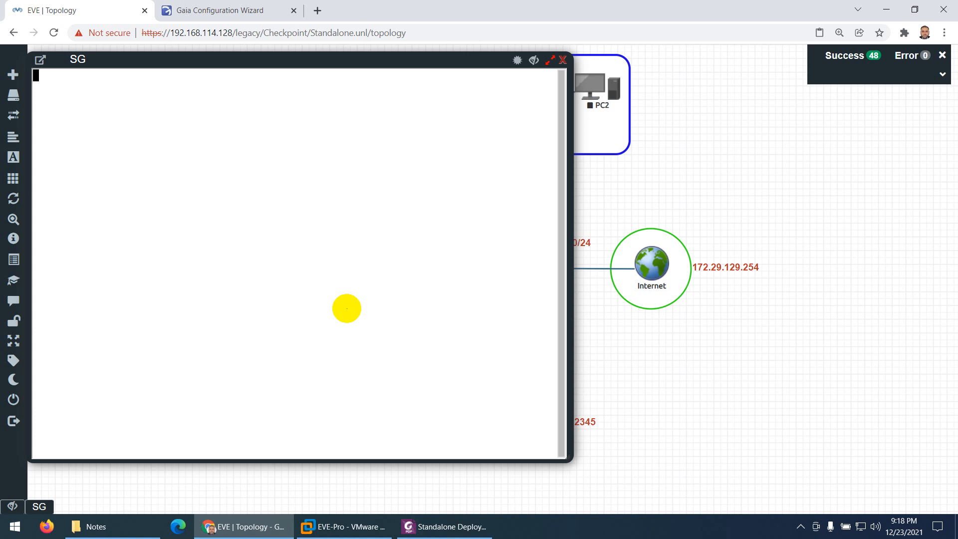
- Log in to the SG console as admin with the account password
key("Return")
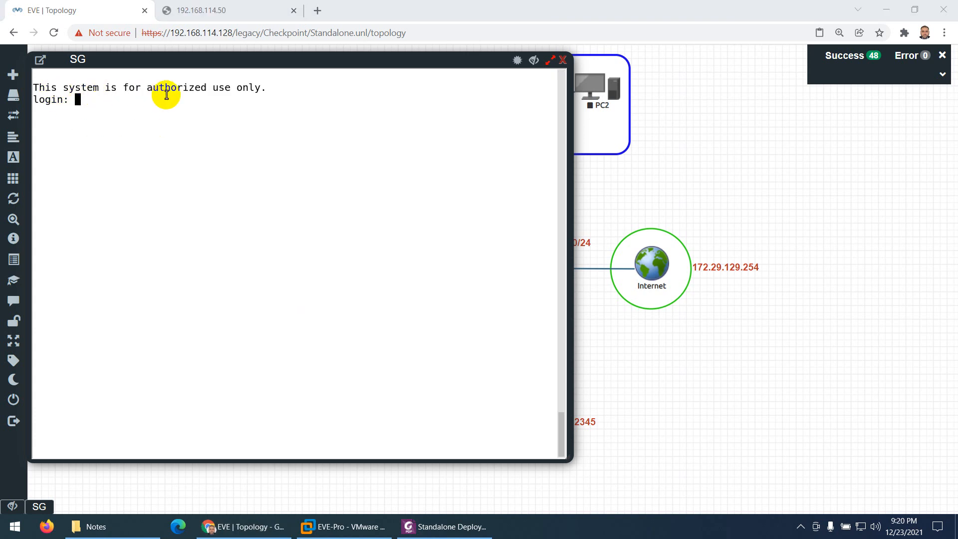
left_click(133, 105)
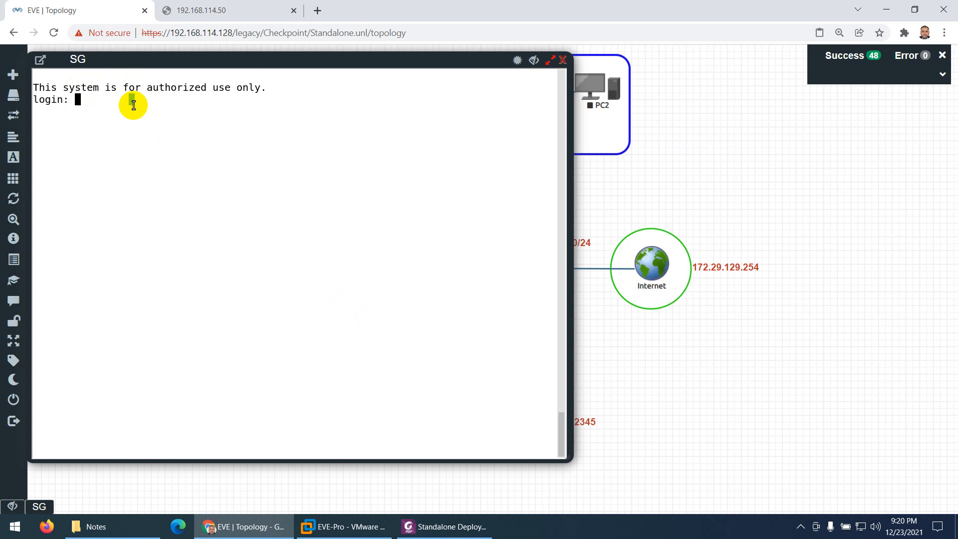
type("admin")
key("Return")
key("Return")
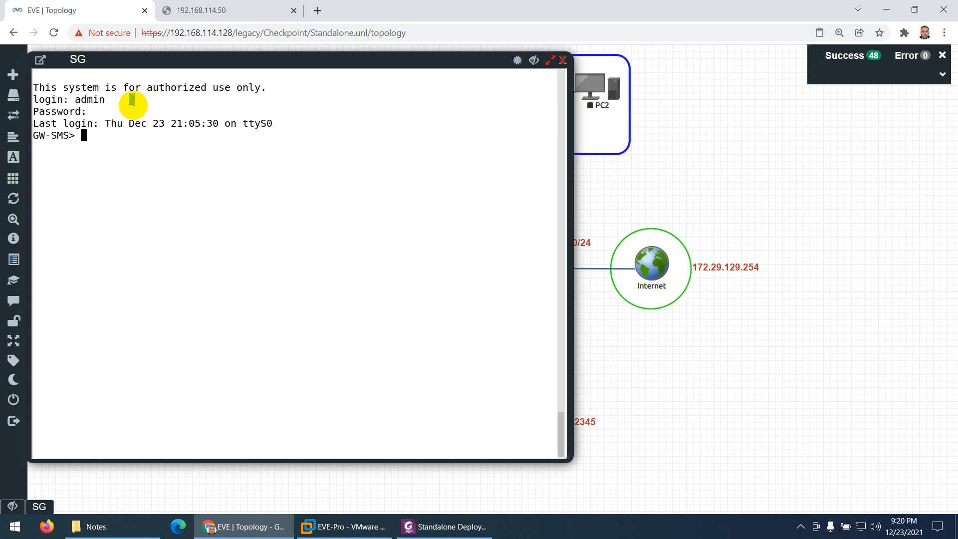
- Reload the Gaia Portal at 192.168.114.50 and log in as admin with the account password
left_click(214, 11)
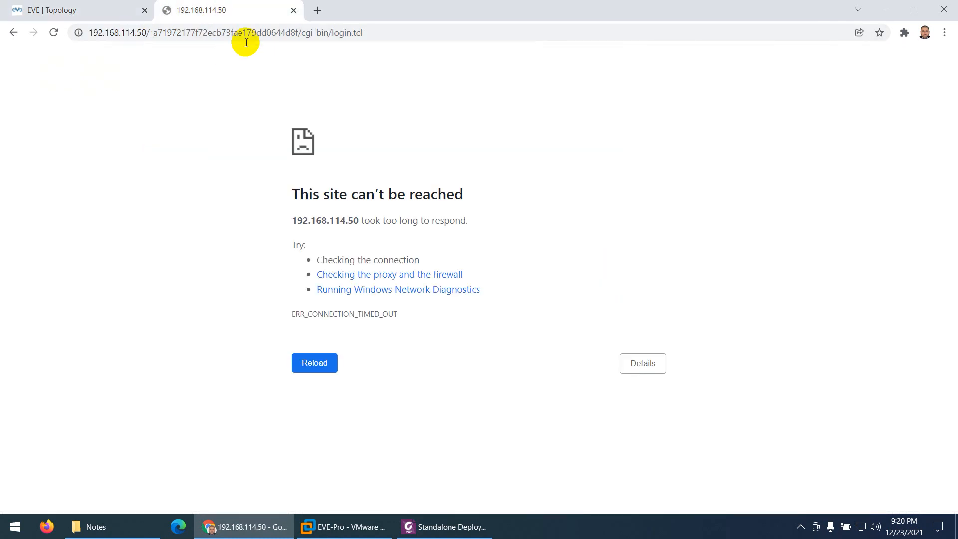
left_click(378, 33)
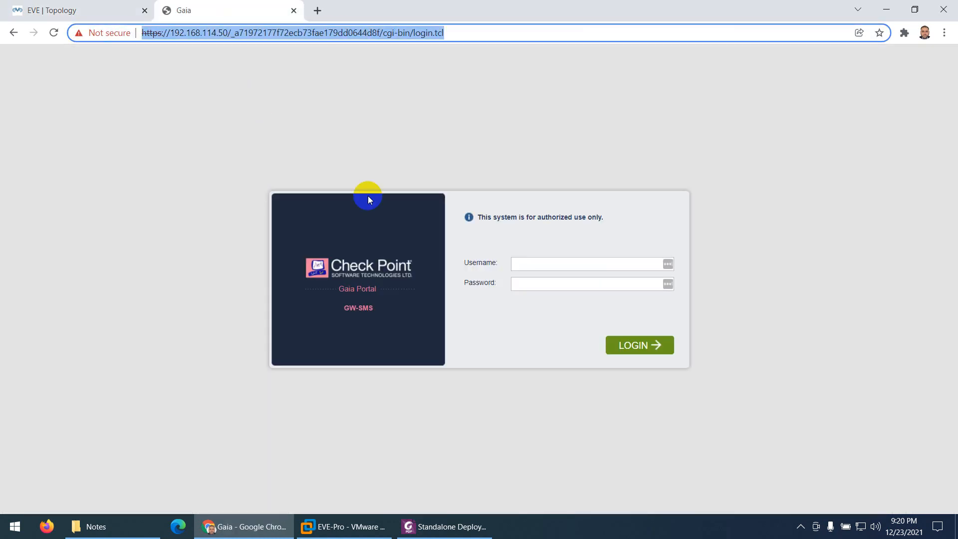
left_click(535, 265)
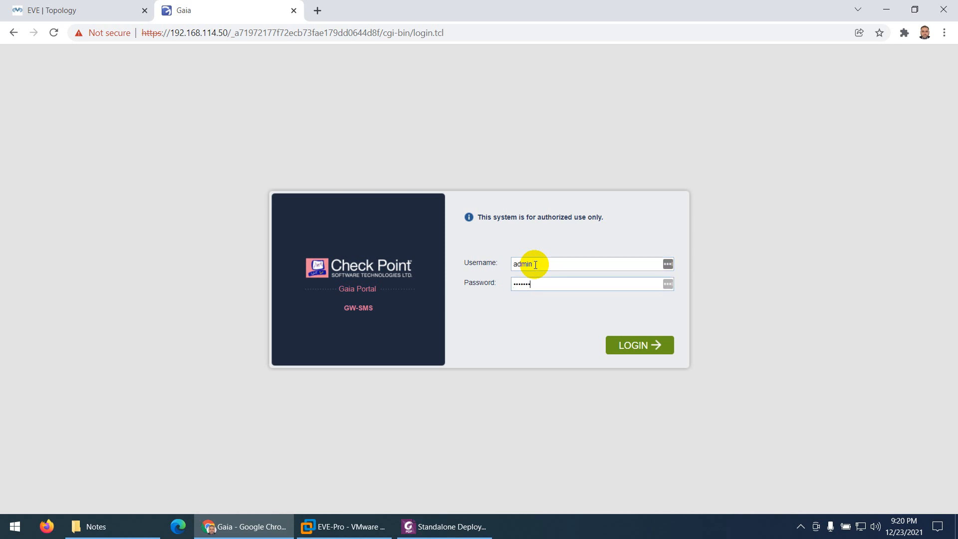
type("1")
left_click(642, 346)
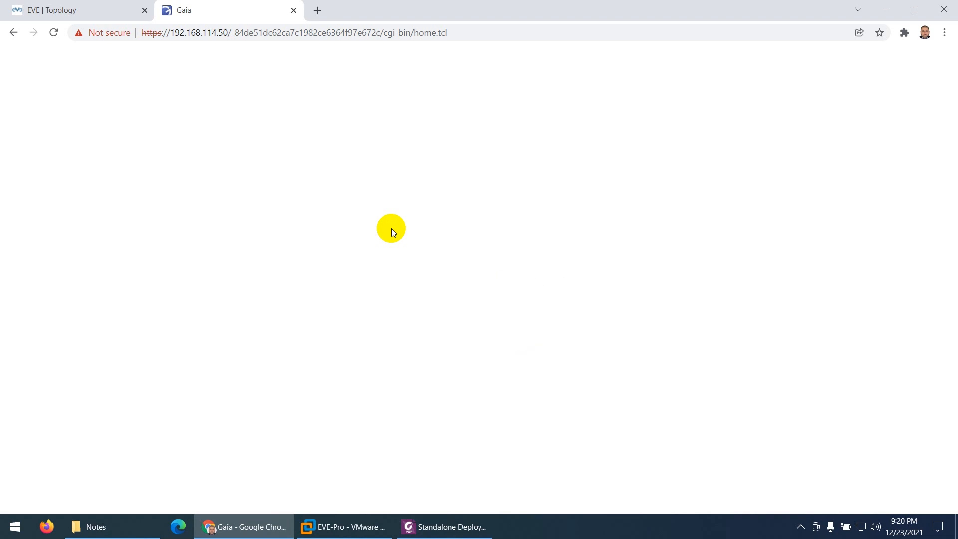
- Dismiss the search tip on the Gaia Portal overview and open the Network Interfaces page
left_click(236, 83)
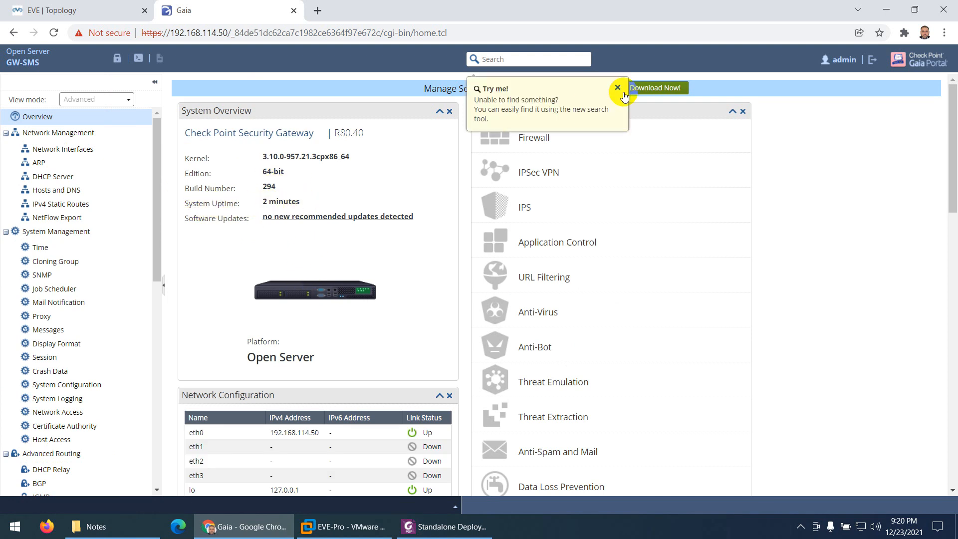
left_click(619, 87)
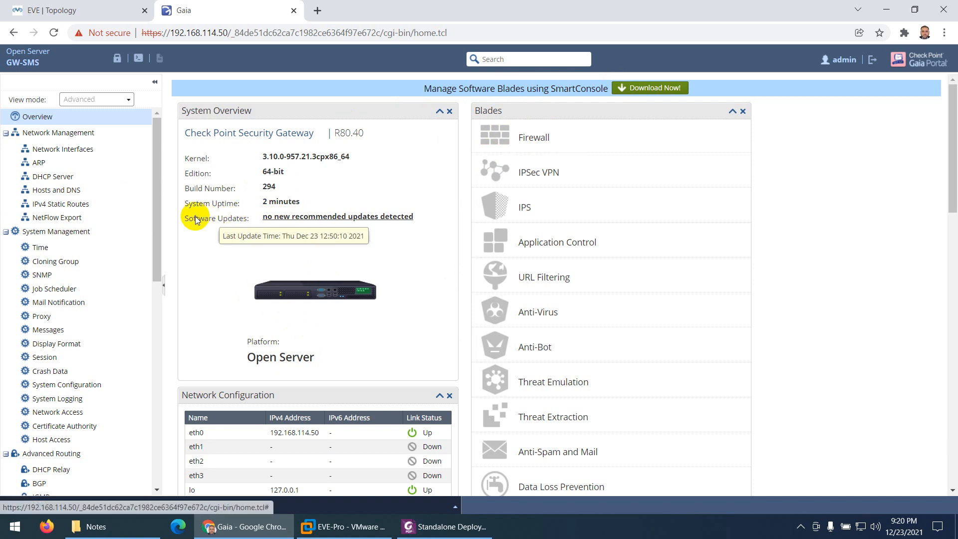
left_click(83, 149)
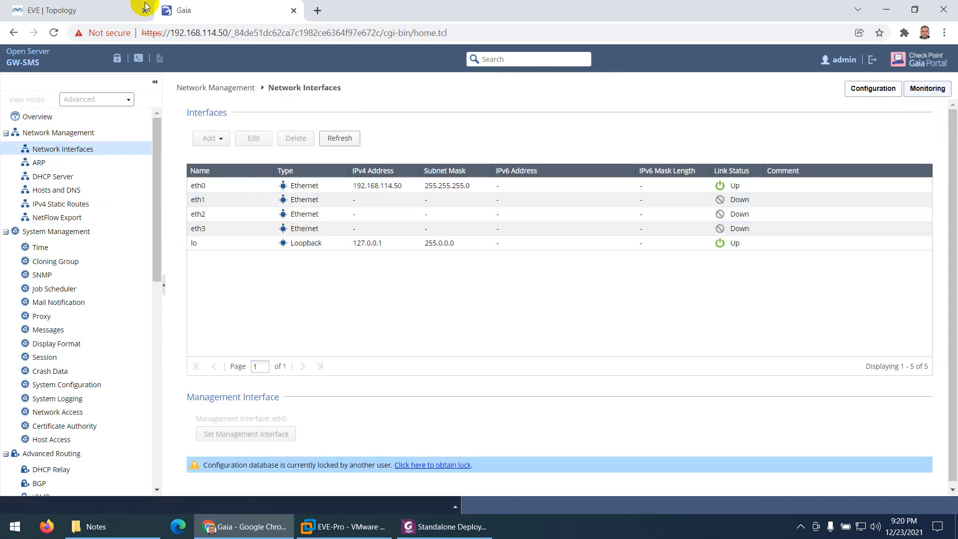
- Close the SG console, compare the Gaia interface list with the EVE topology, and switch to the Standalone Deployment guide in Foxit PhantomPDF
left_click(145, 6)
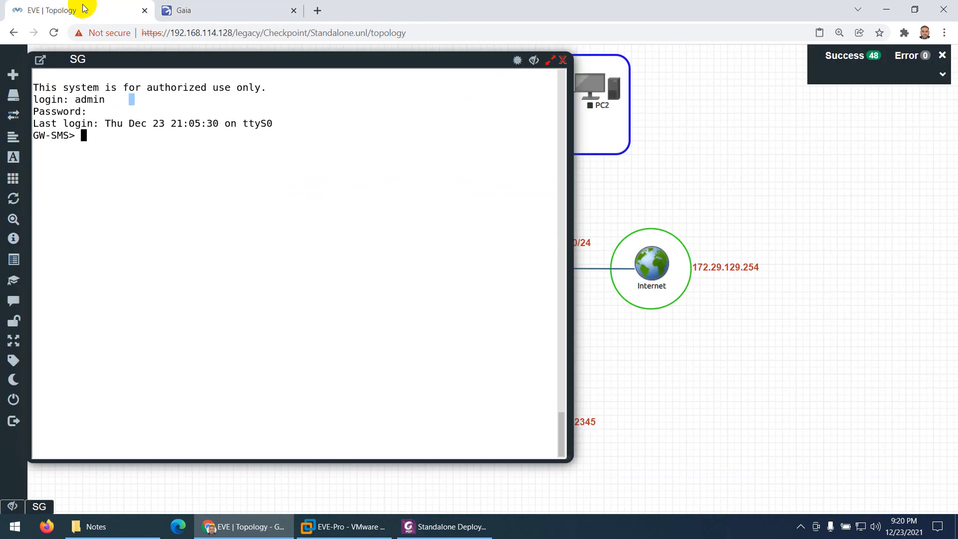
left_click(565, 60)
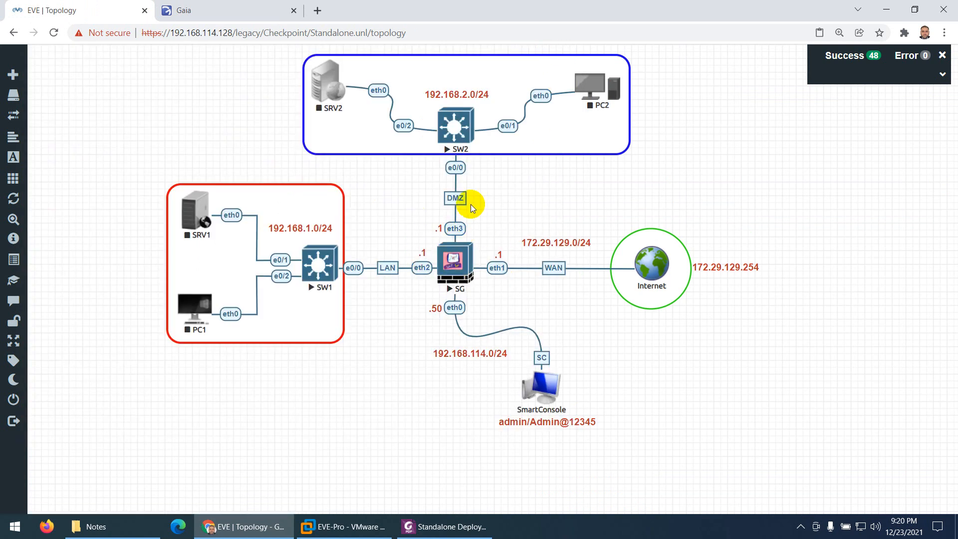
left_click(184, 9)
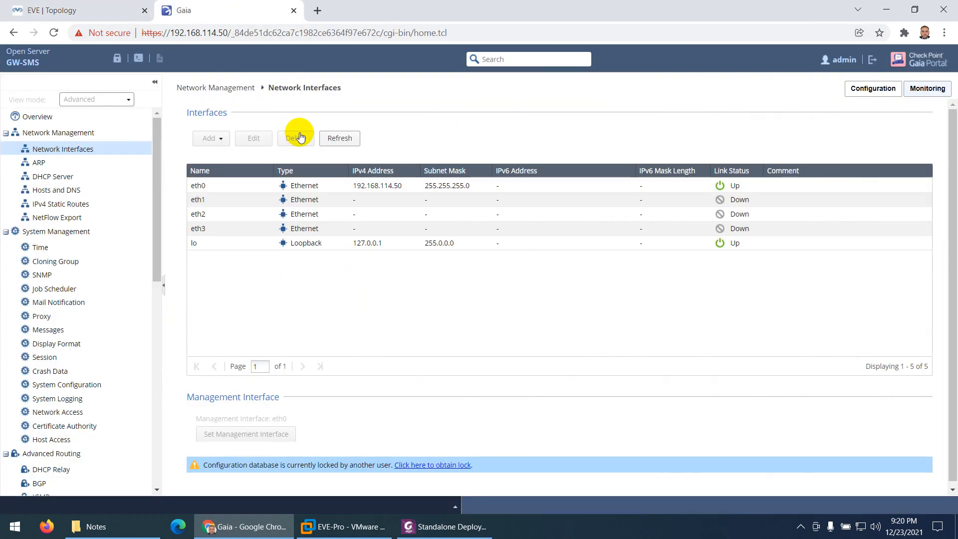
left_click(27, 9)
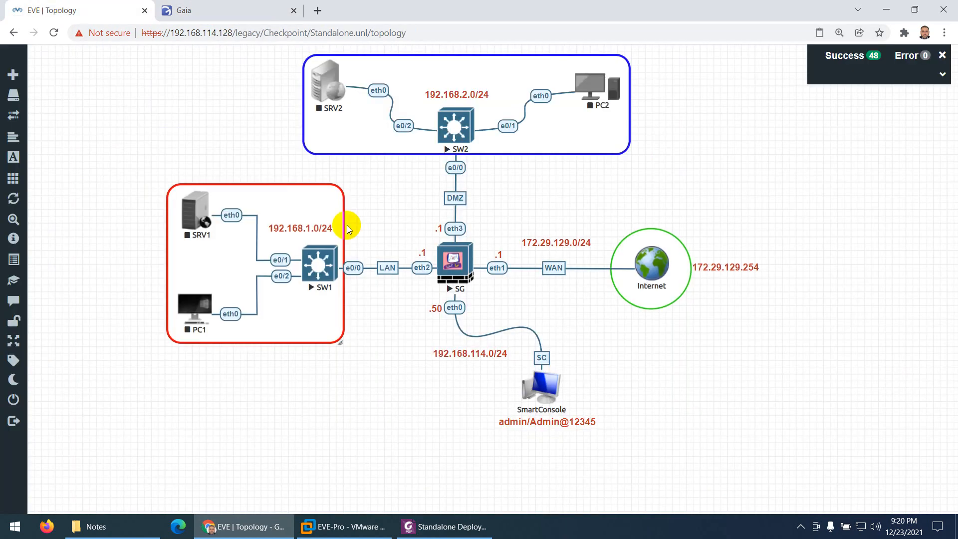
left_click(445, 528)
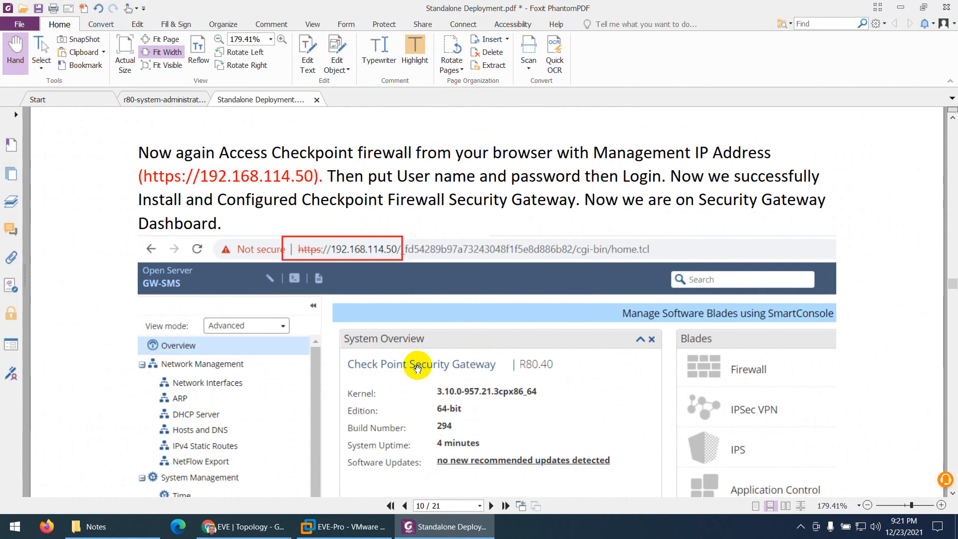